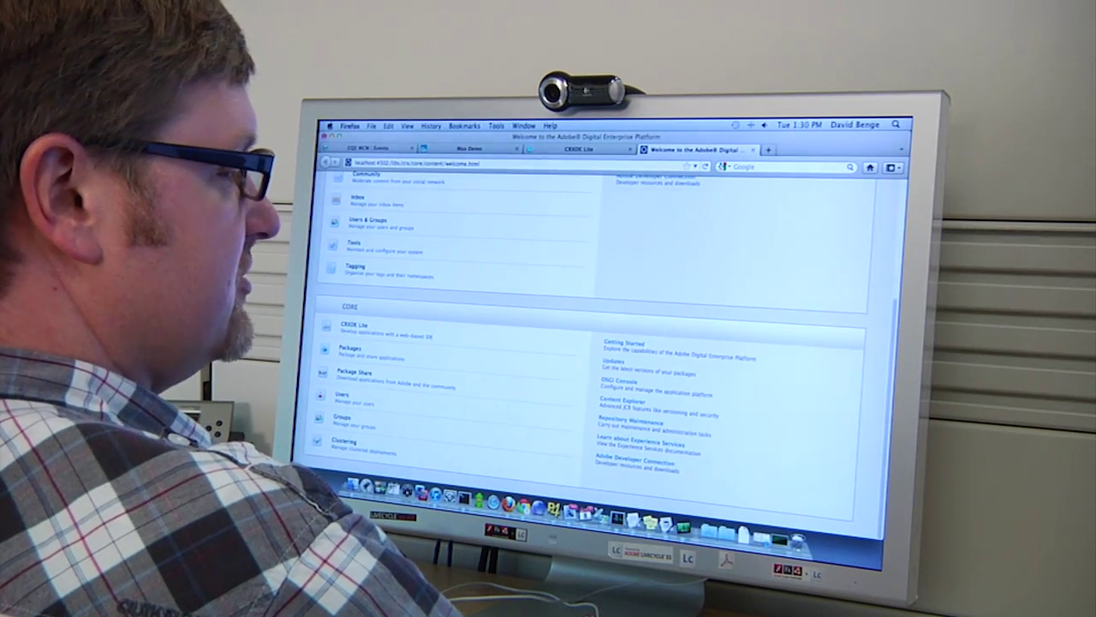
Open CRX Package Manager from the welcome page and start a new package
key(super+Tab)
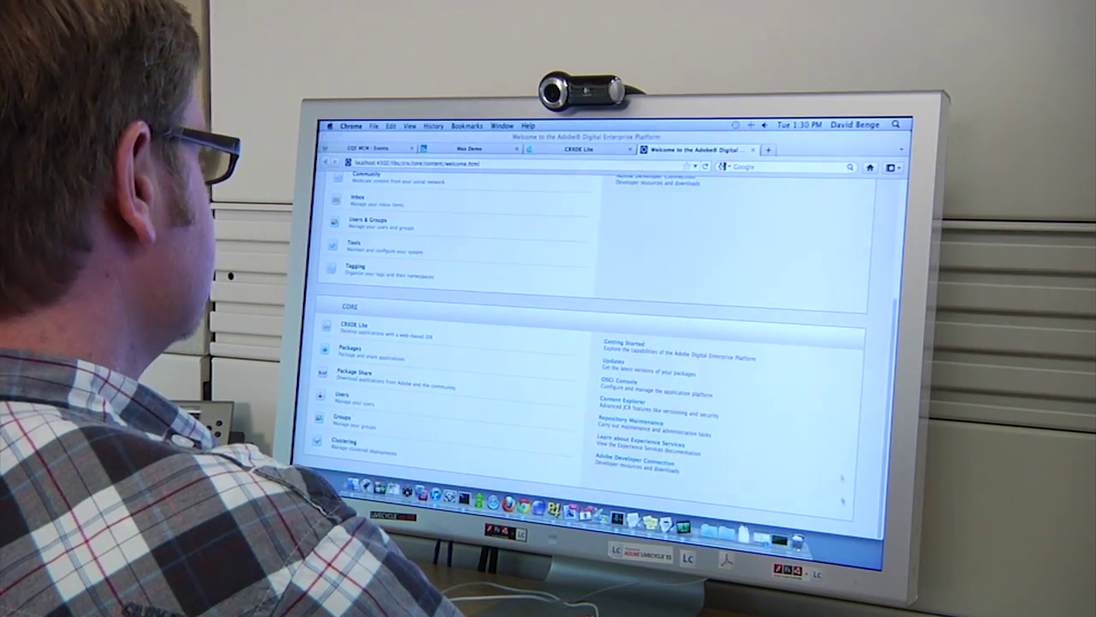
click(741, 310)
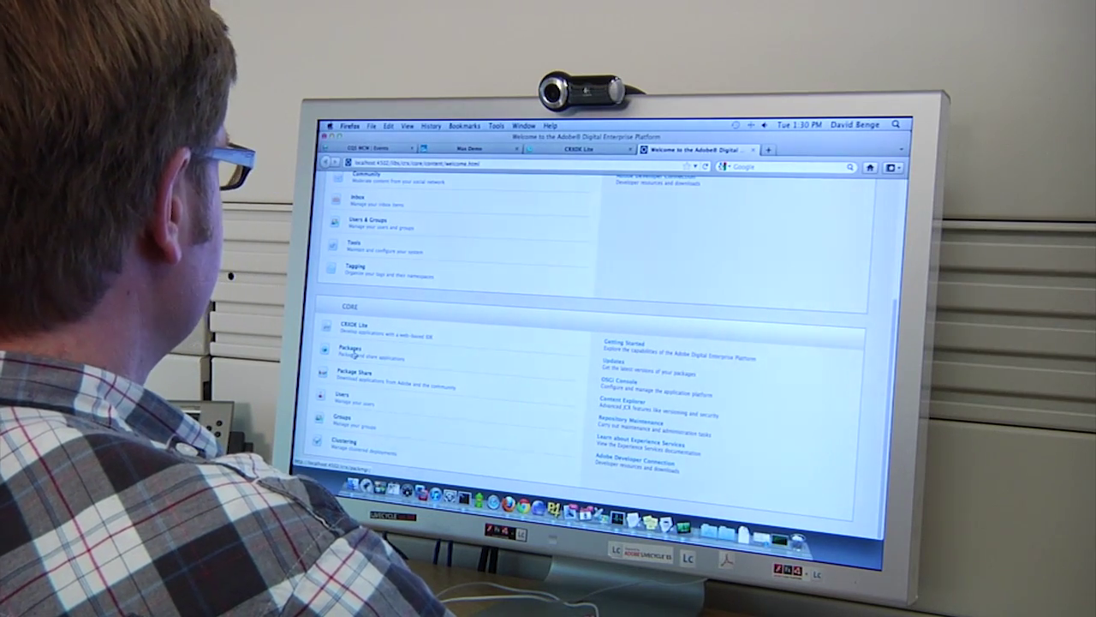
scroll(505, 257, up, 5)
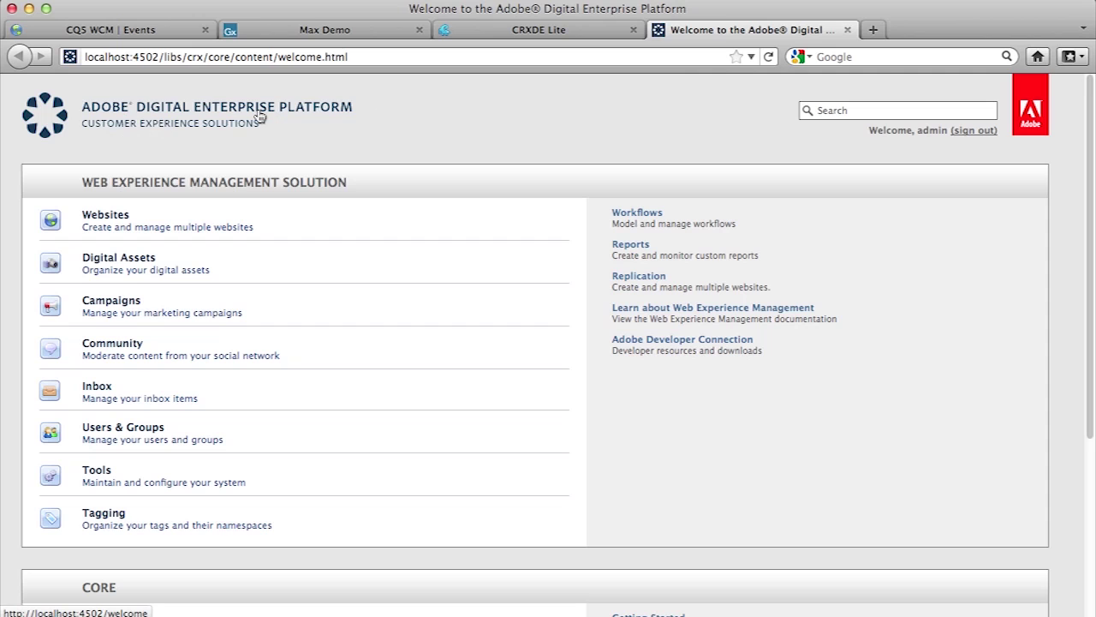
scroll(400, 127, down, 5)
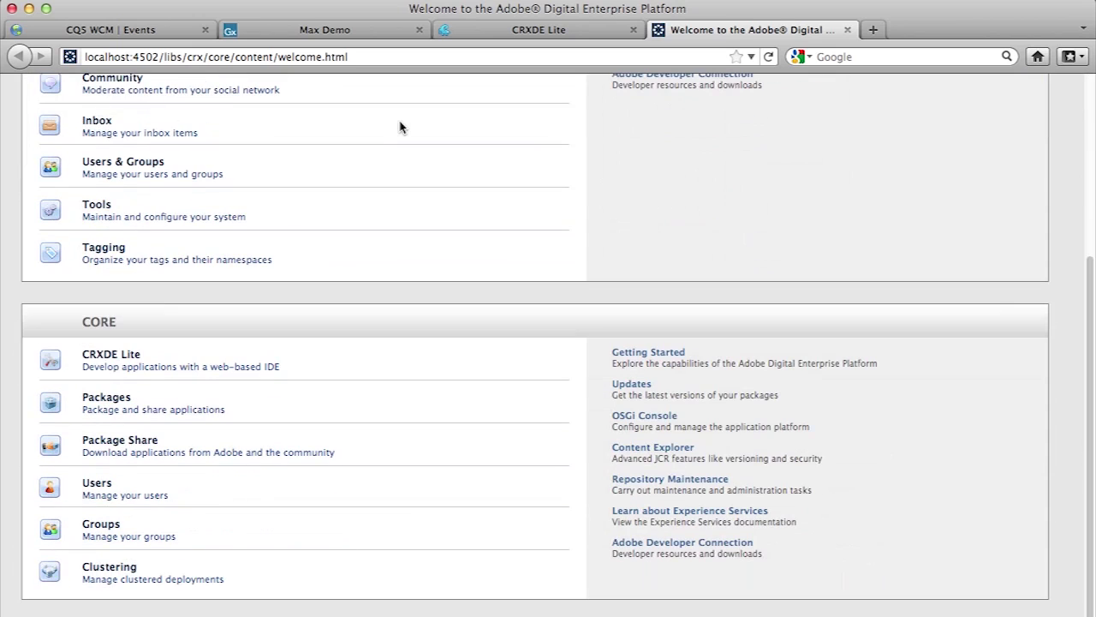
click(103, 404)
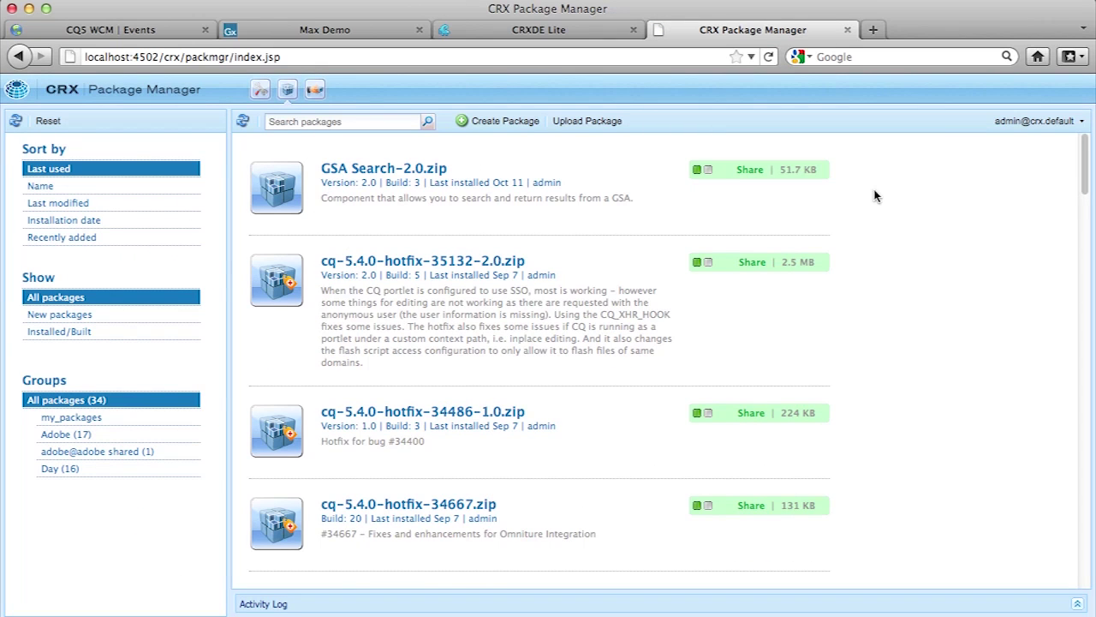
click(505, 122)
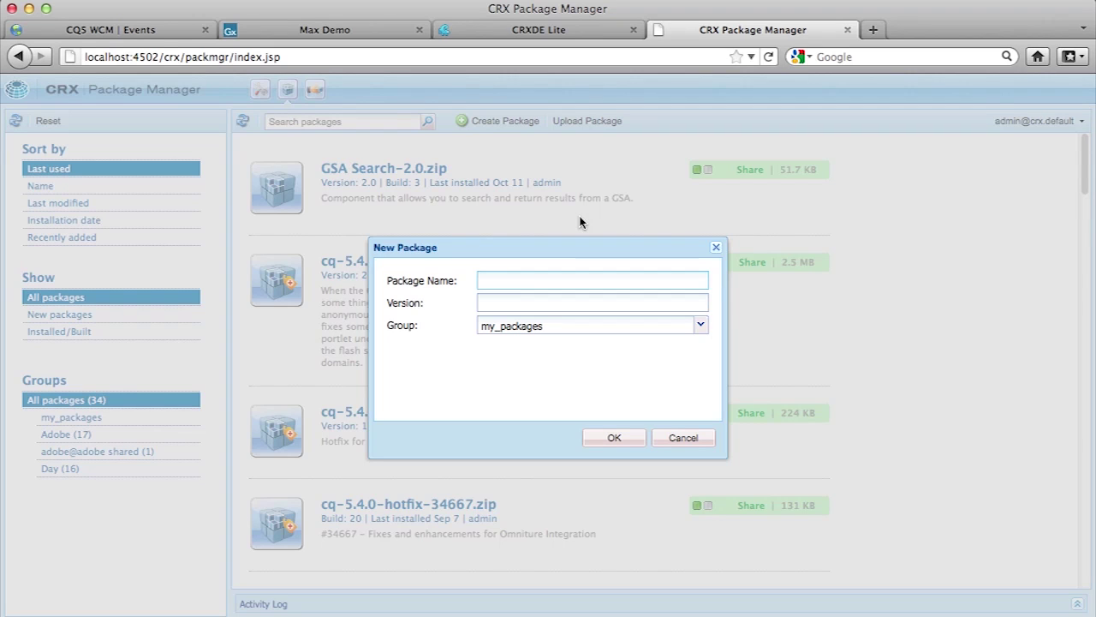
Create the package 'AAA Demo Overlay Text Component' with version 1.0 in group adobe@adobe shared, copying its name
text(AAA Demo Overlay Text )
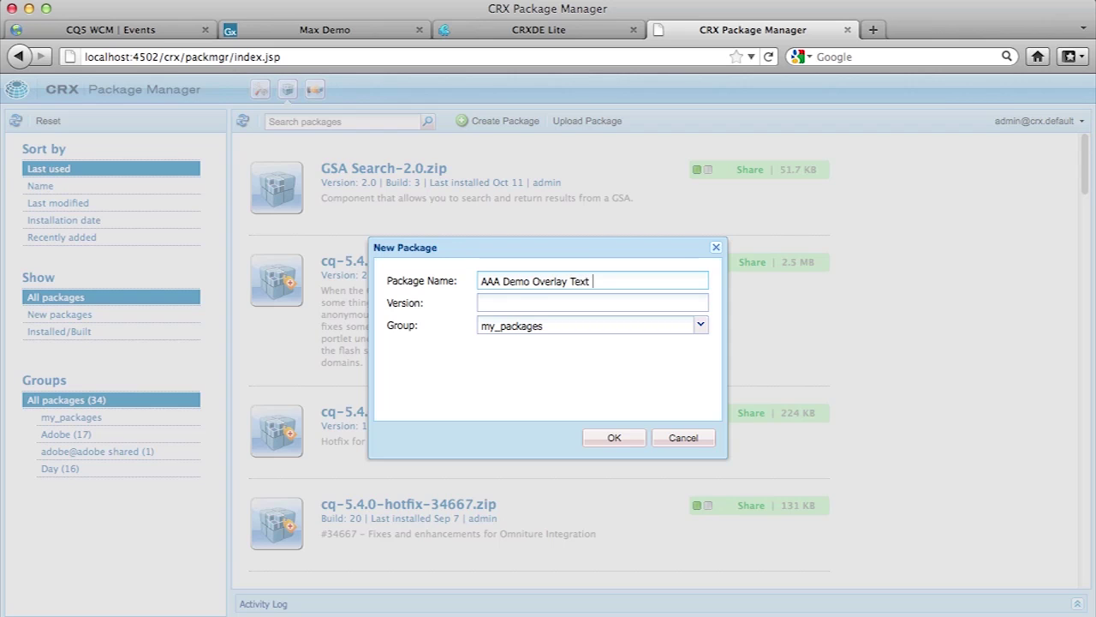
text(Component)
drag(649, 281, 427, 267)
key(super+c)
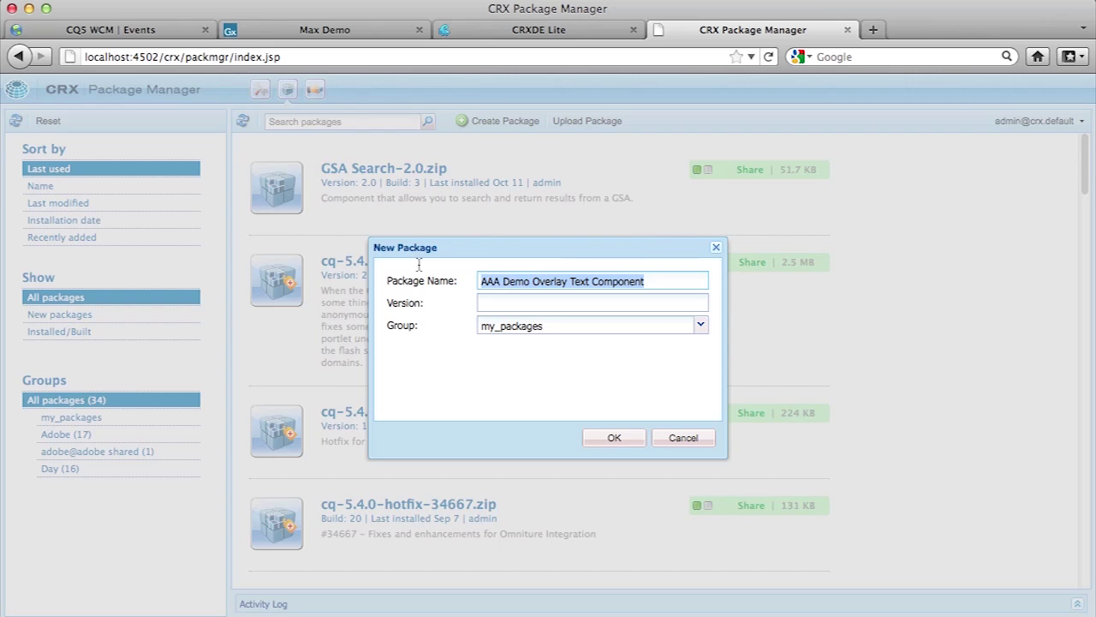
click(519, 299)
text(1.0)
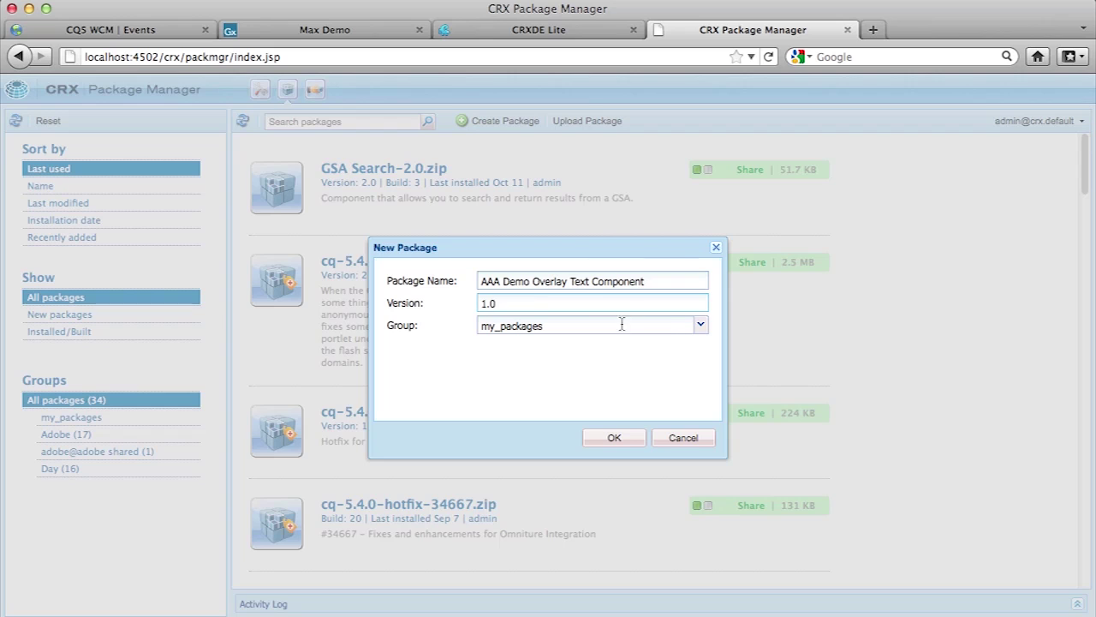
click(701, 325)
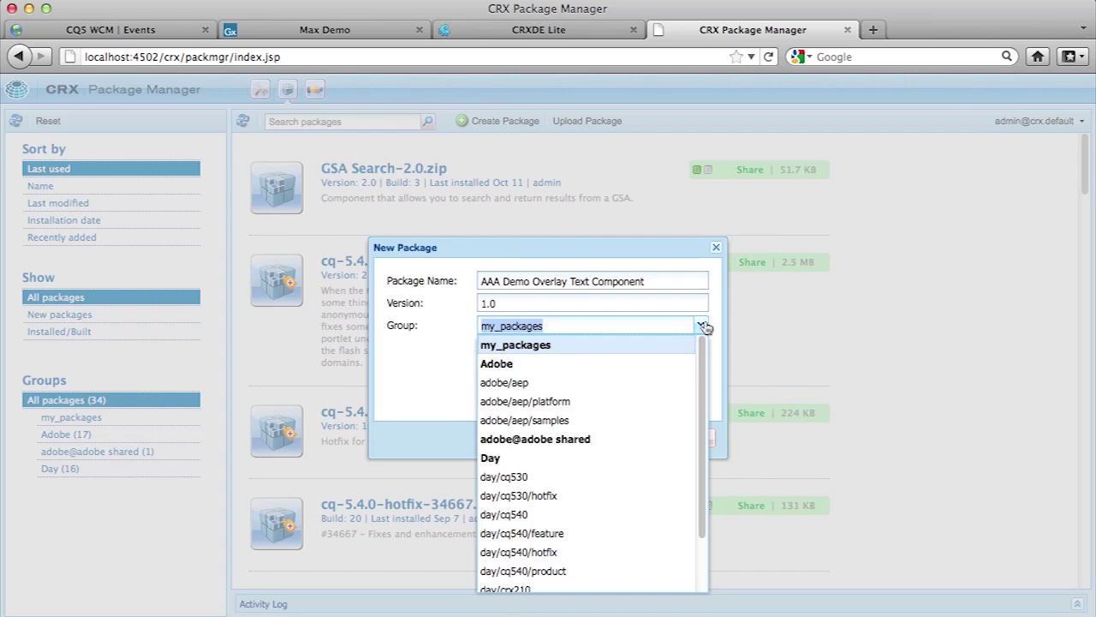
click(600, 438)
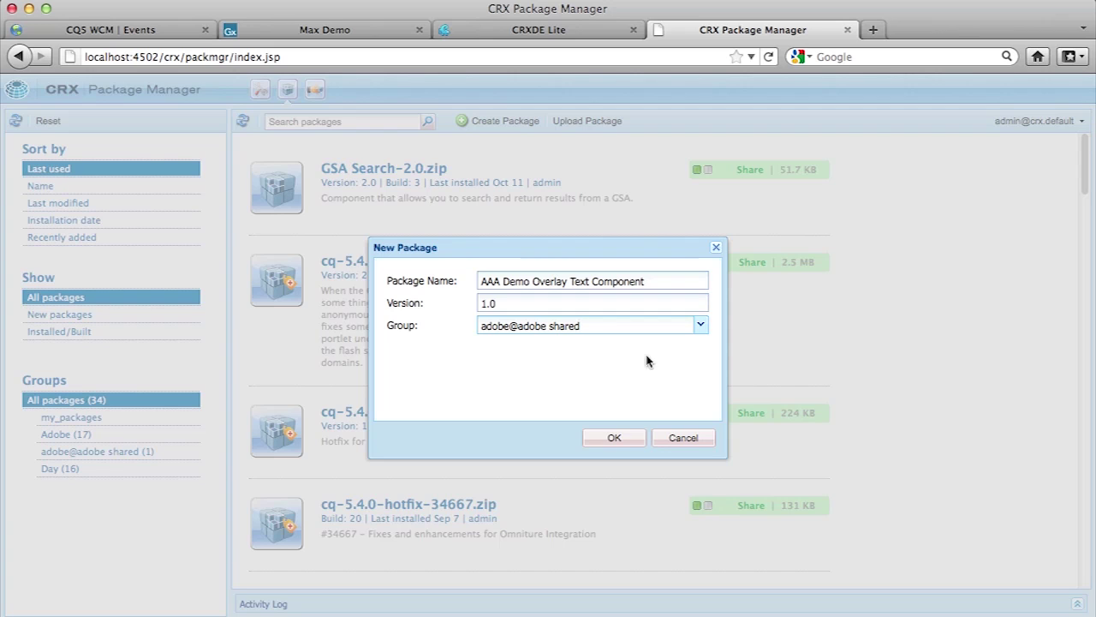
click(632, 441)
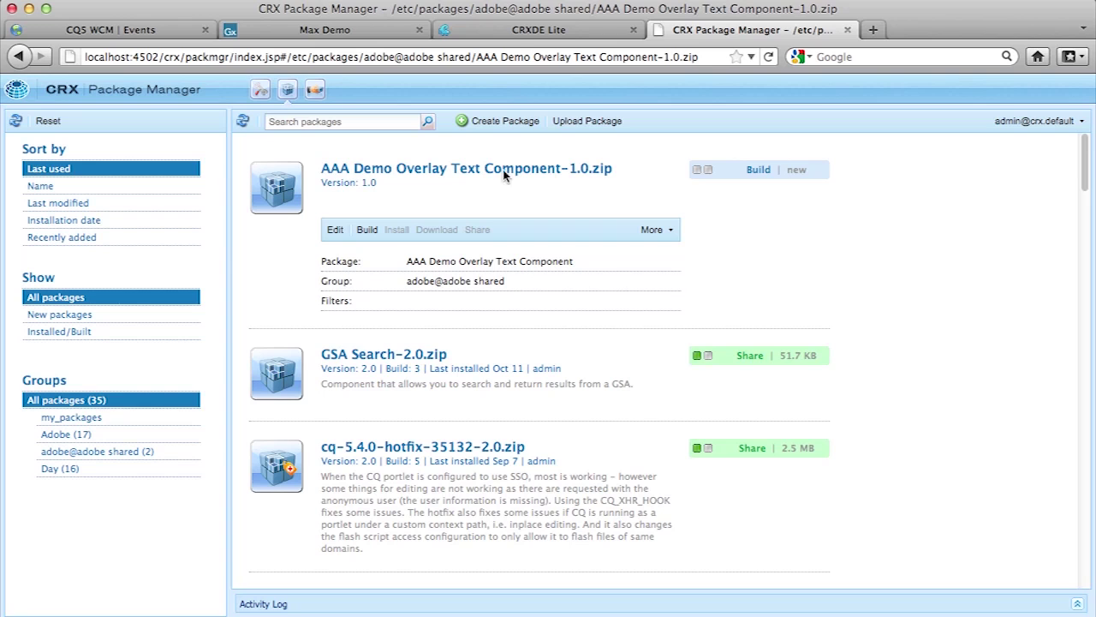
Edit the package and paste 'AAA Demo Overlay Text Component' as its description, without choosing a thumbnail
click(335, 229)
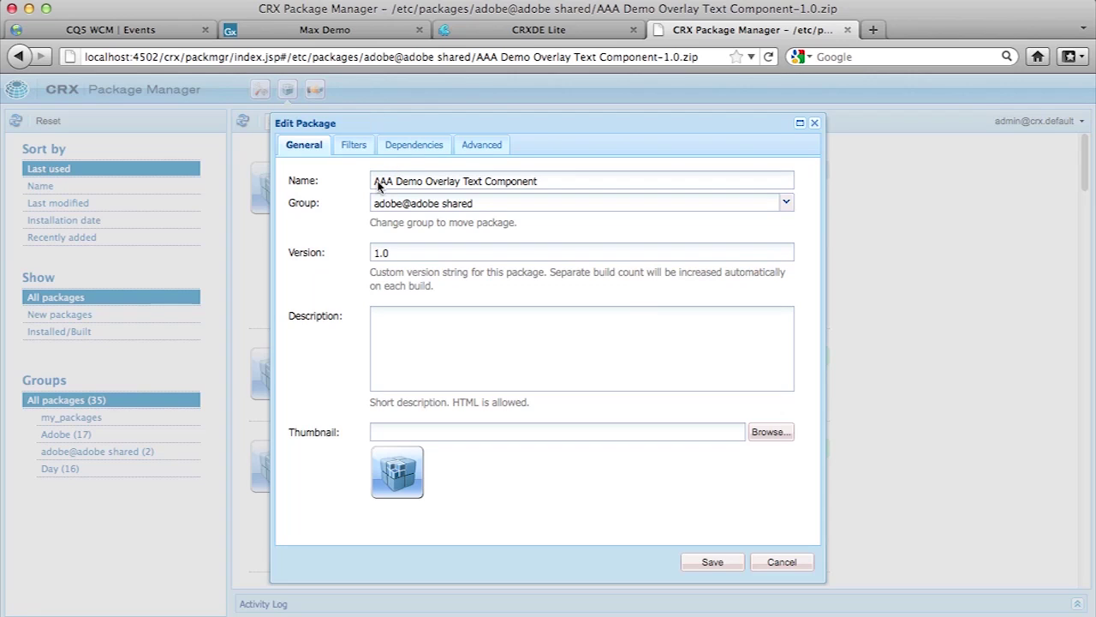
key(super+v)
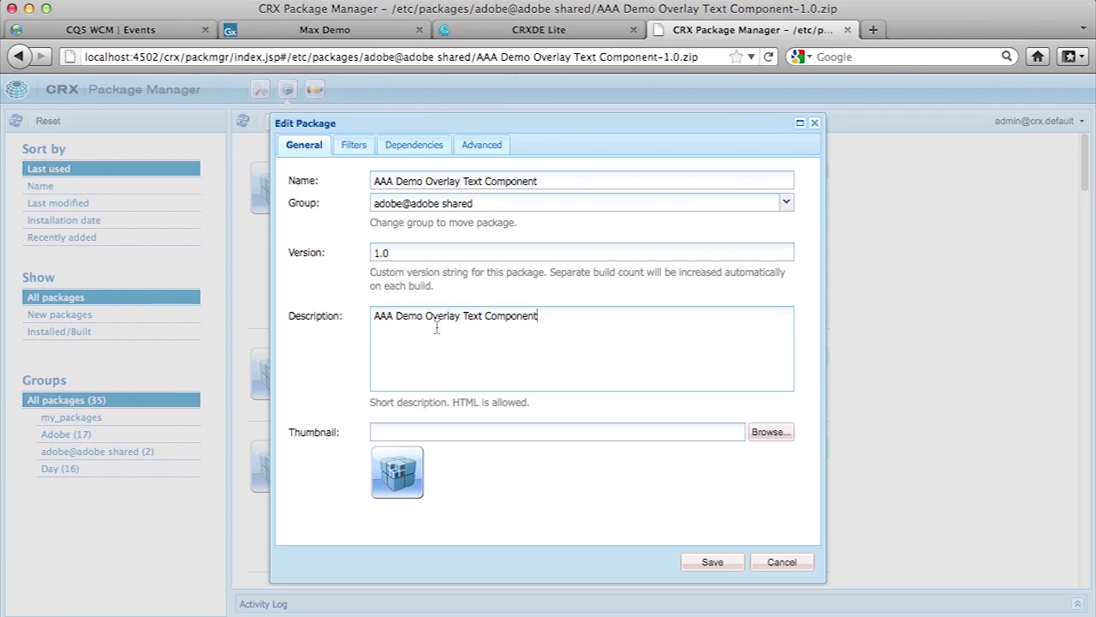
click(769, 432)
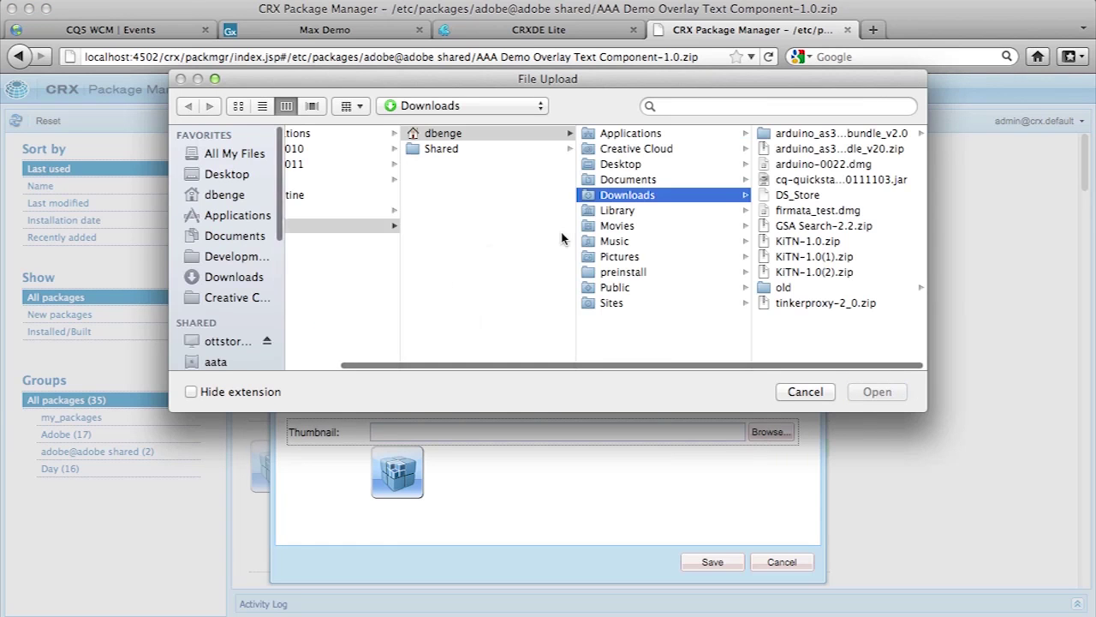
click(805, 392)
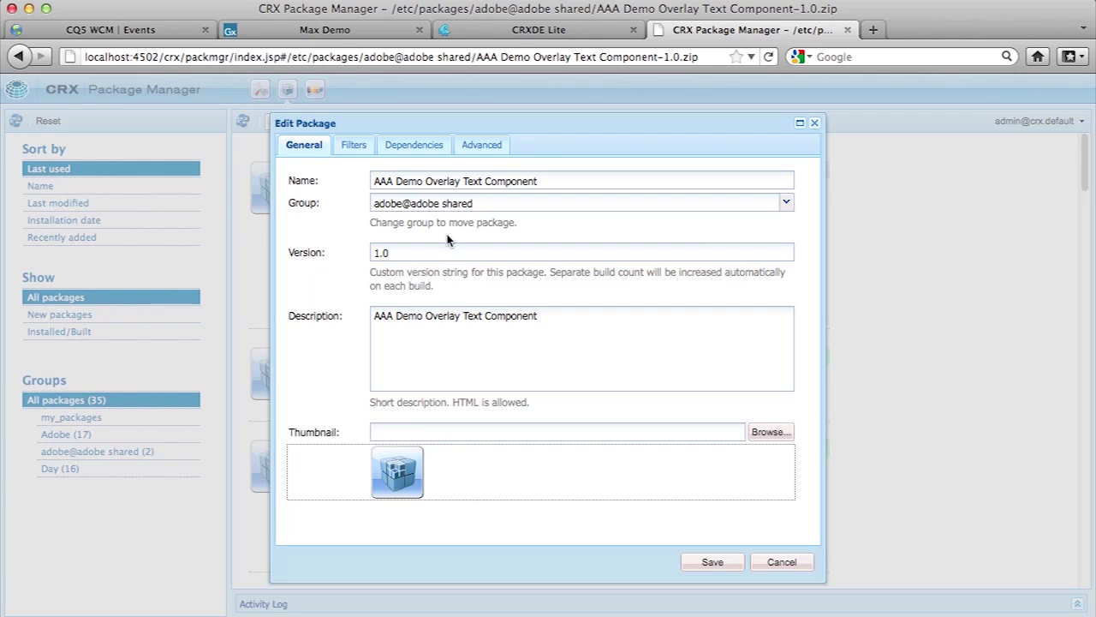
Add a new content filter and browse the repository for its root path
click(353, 147)
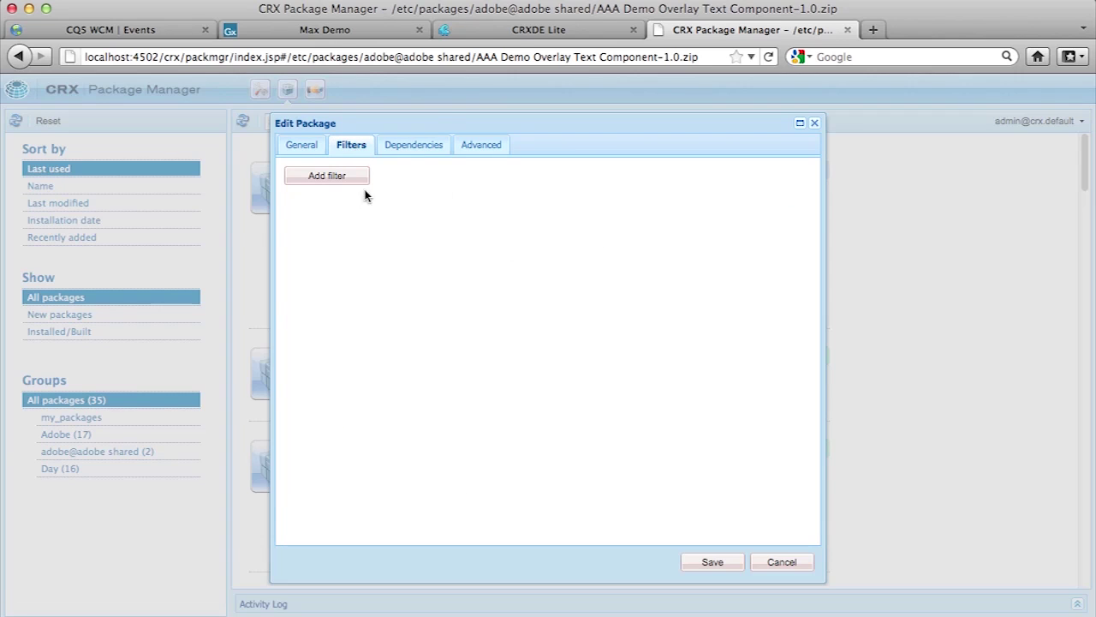
drag(445, 127, 442, 127)
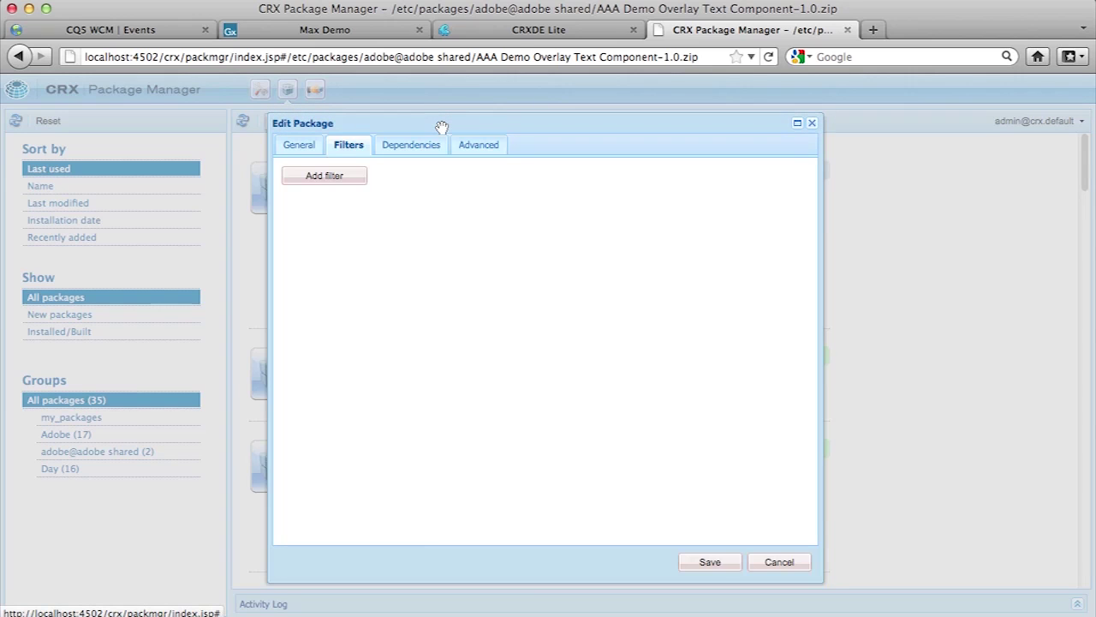
click(334, 178)
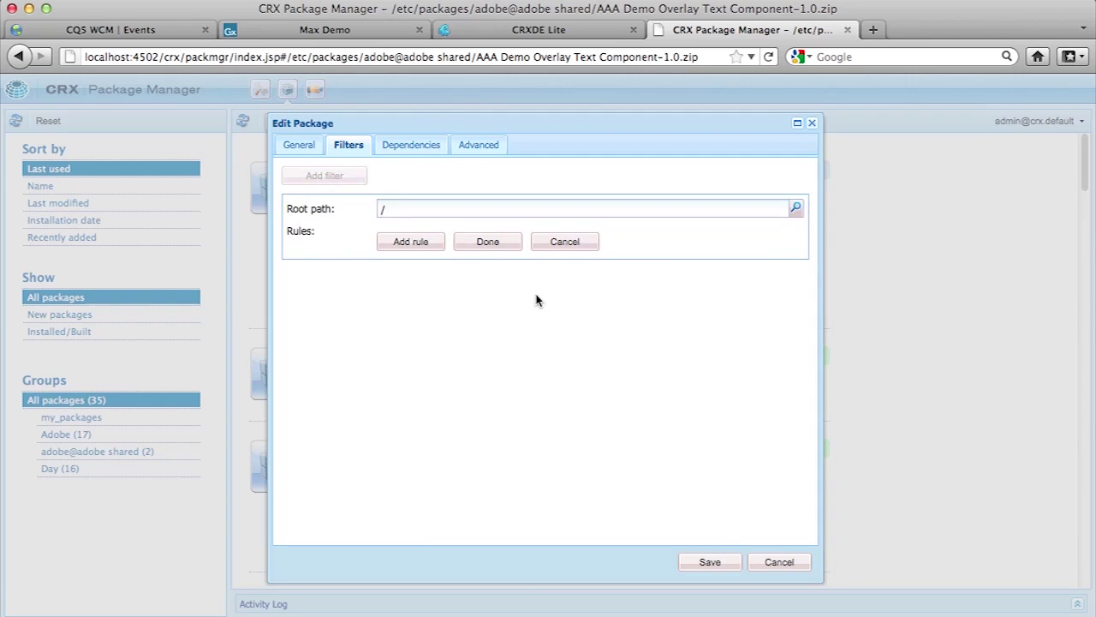
click(796, 211)
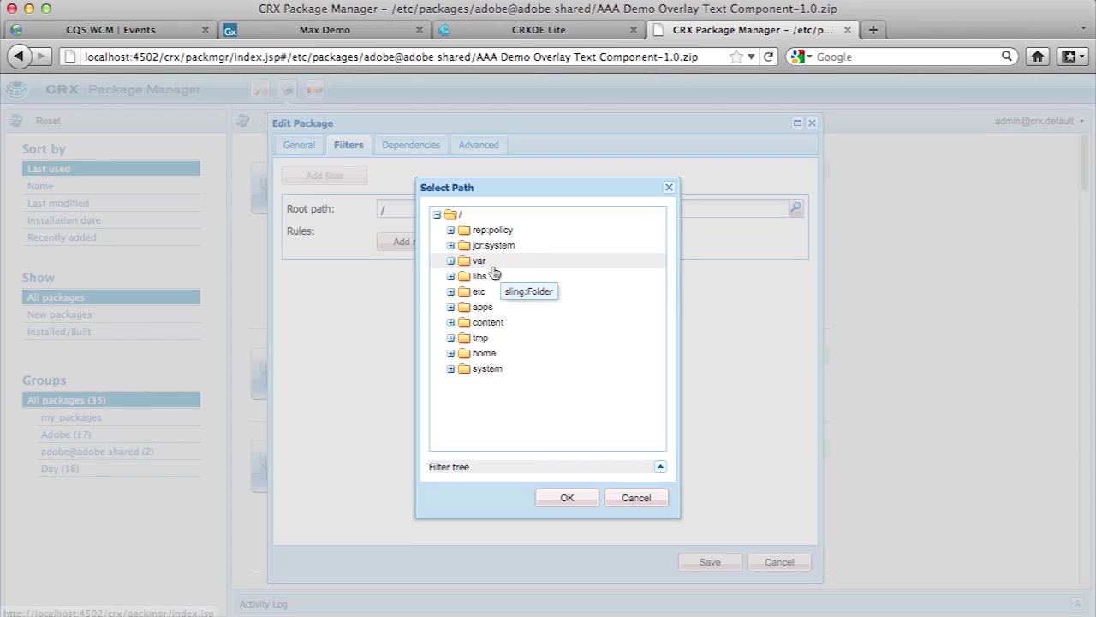
Expand apps/foundation/components/text in the repository tree, then select the foundation folder
double_click(479, 310)
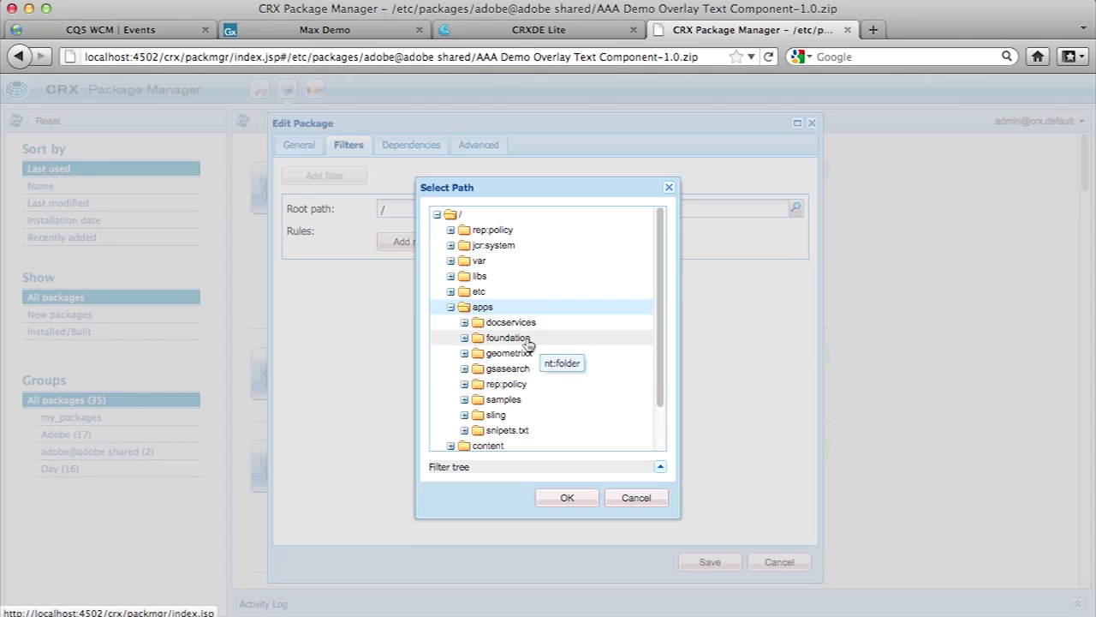
double_click(527, 340)
double_click(541, 355)
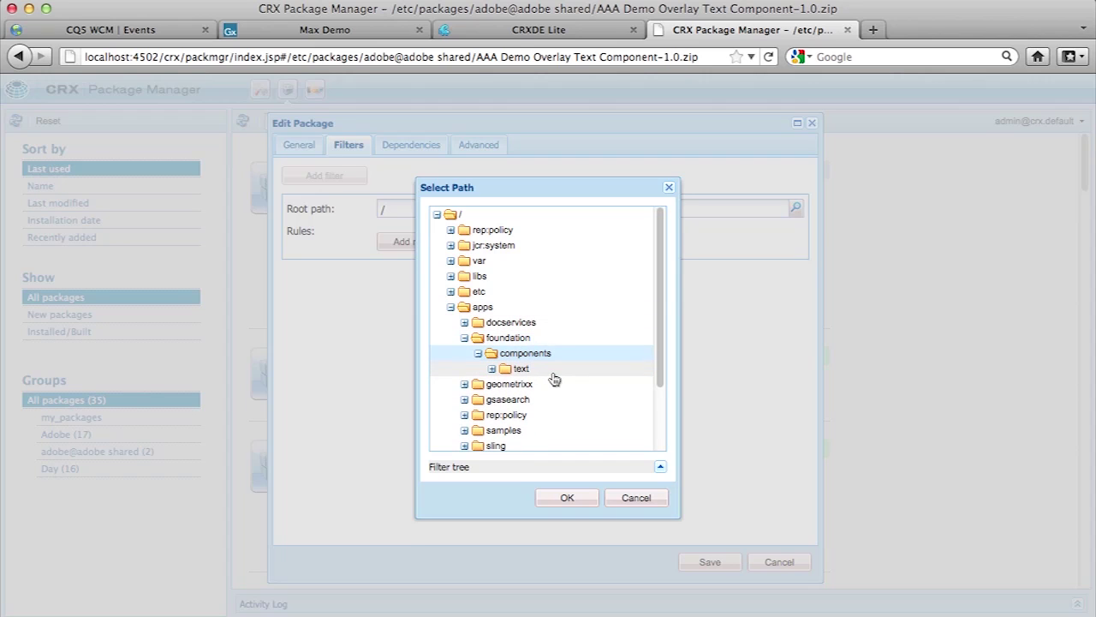
double_click(557, 371)
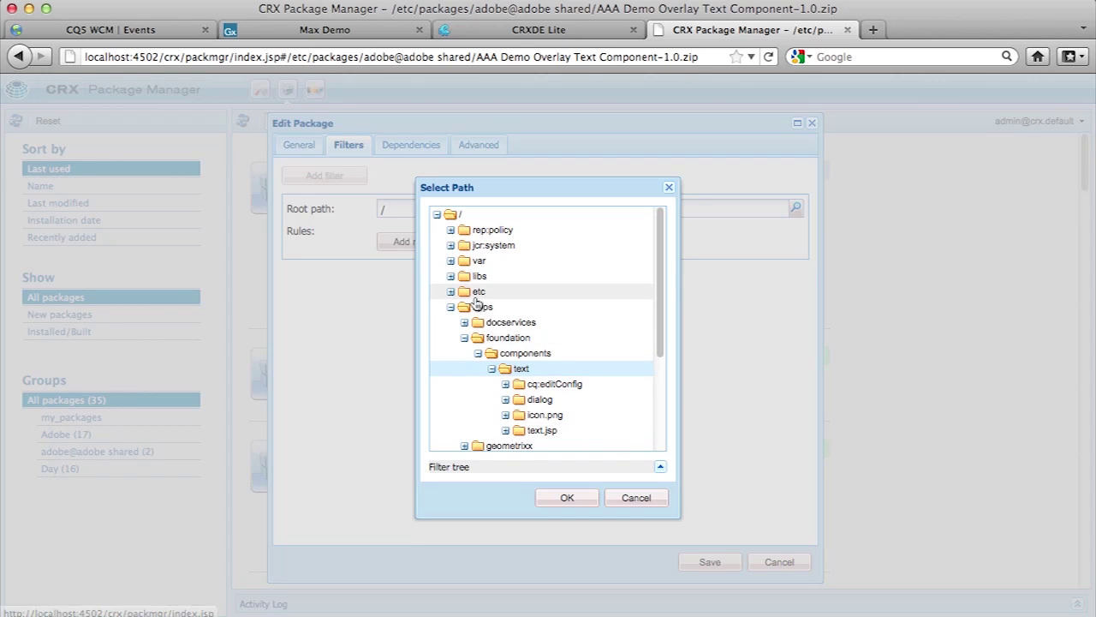
double_click(507, 340)
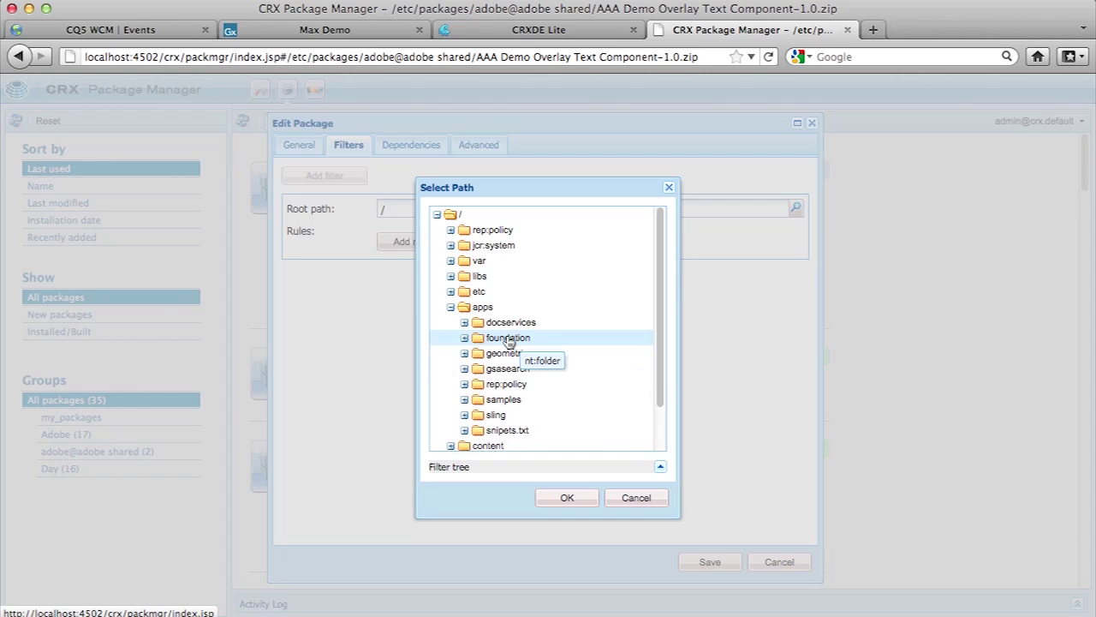
Confirm /apps/foundation as the filter root, remove the added empty rule, and view Dependencies
click(567, 497)
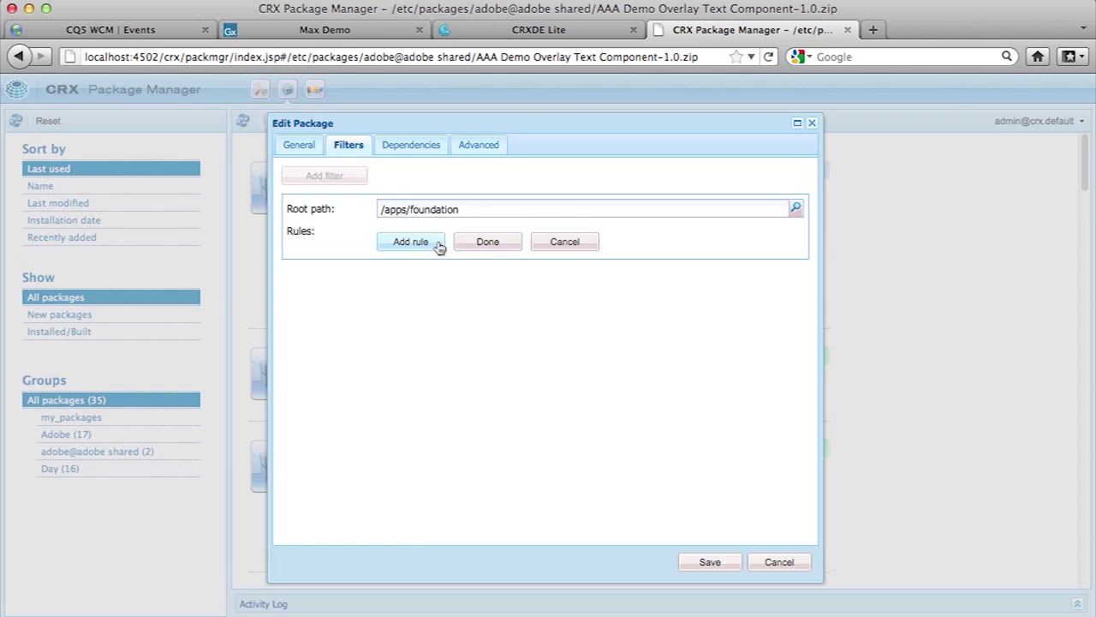
click(412, 246)
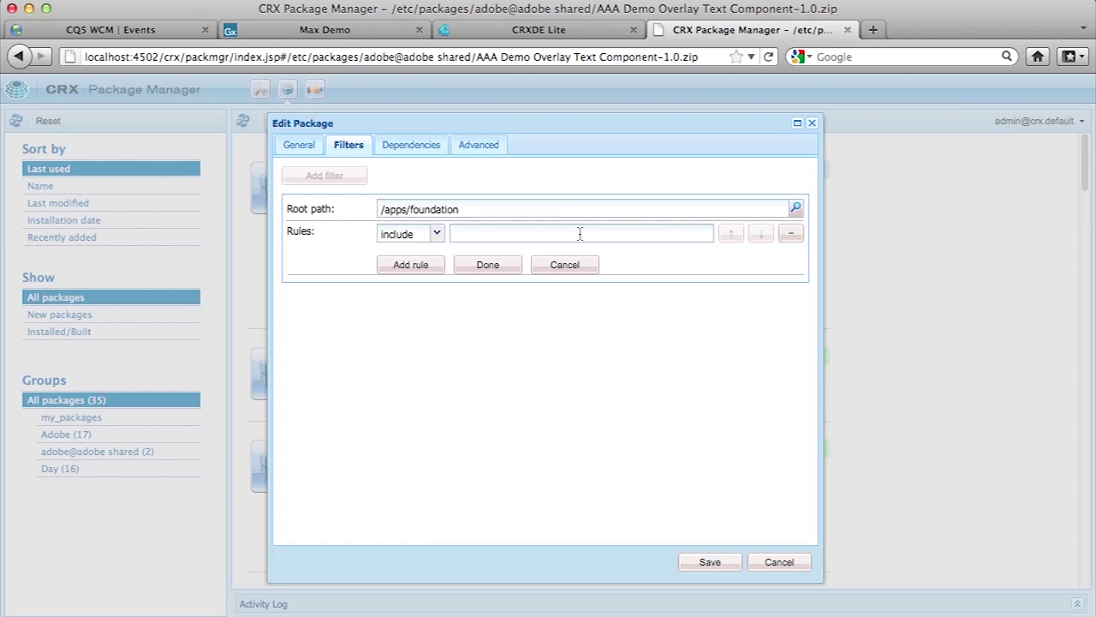
click(791, 236)
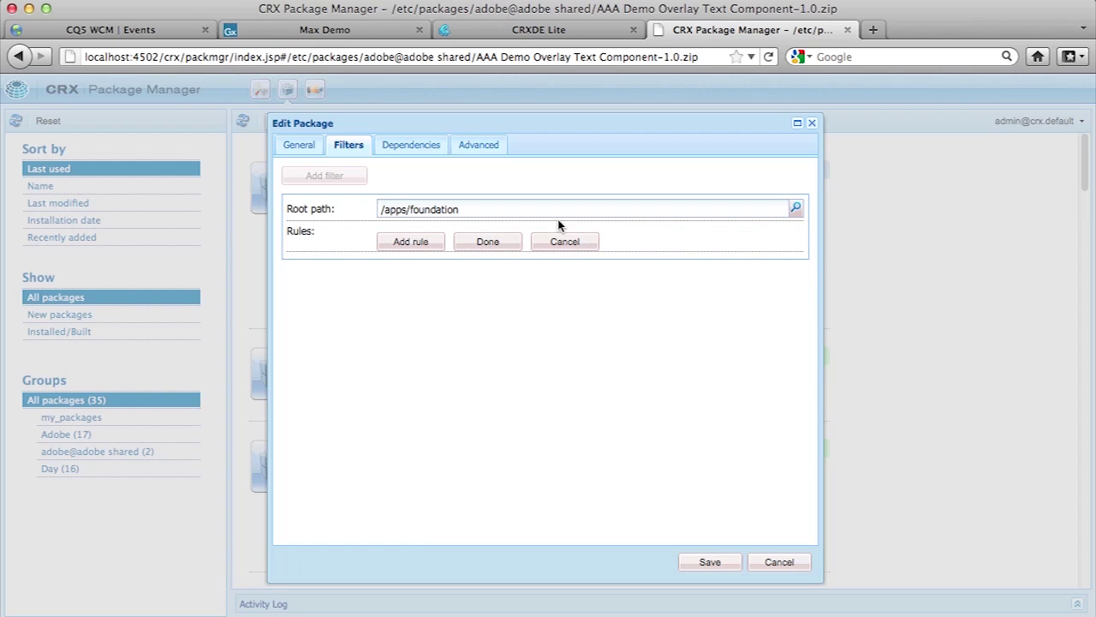
click(418, 146)
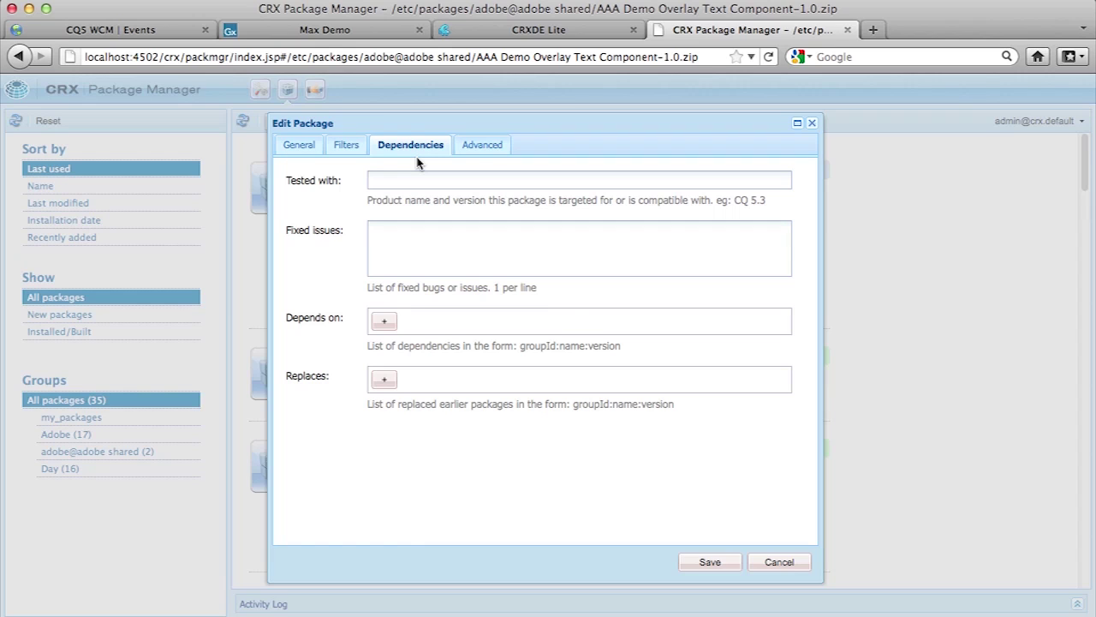
Set the provider name to 'Adobe Systems Inc - Adobe@Adobe Team' on the Advanced tab
click(483, 145)
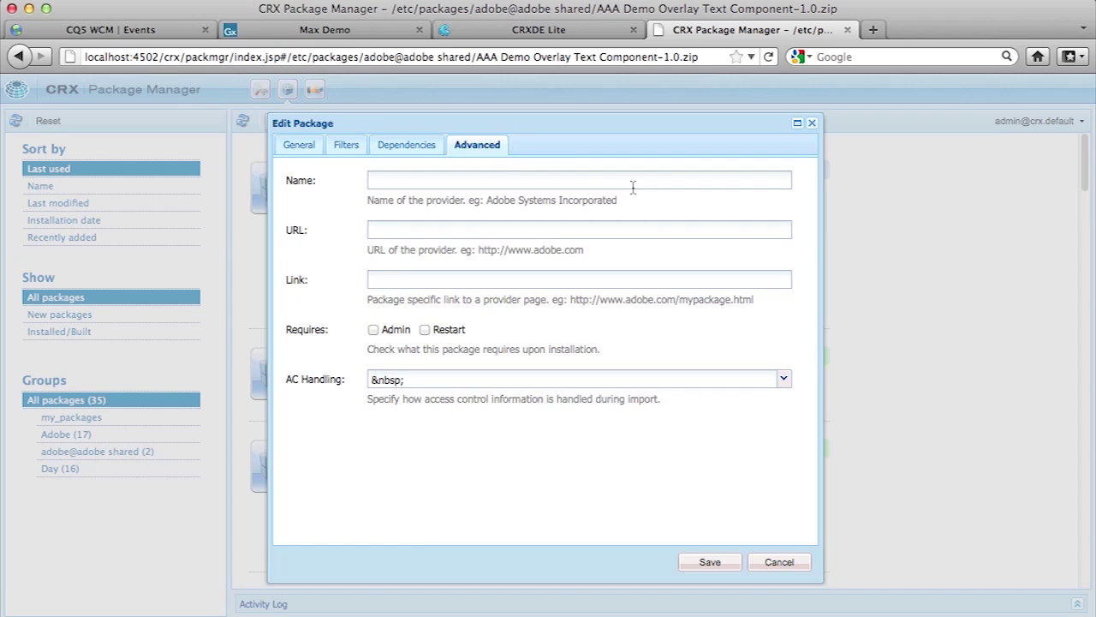
click(586, 184)
text(Adobe Systems )
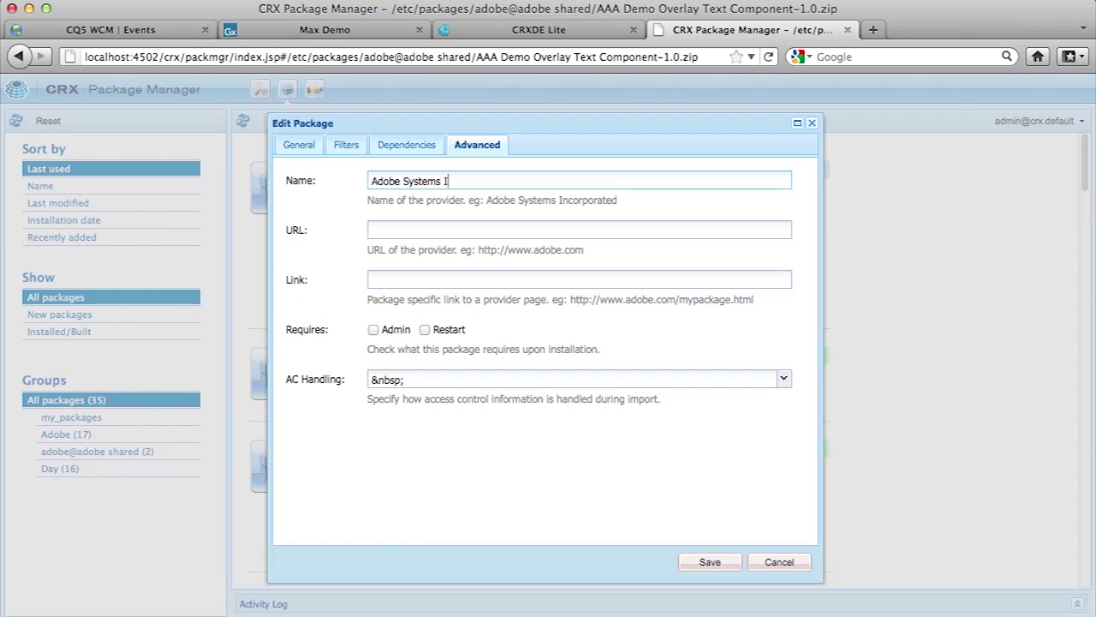
text(Inc - Adobe@Adove)
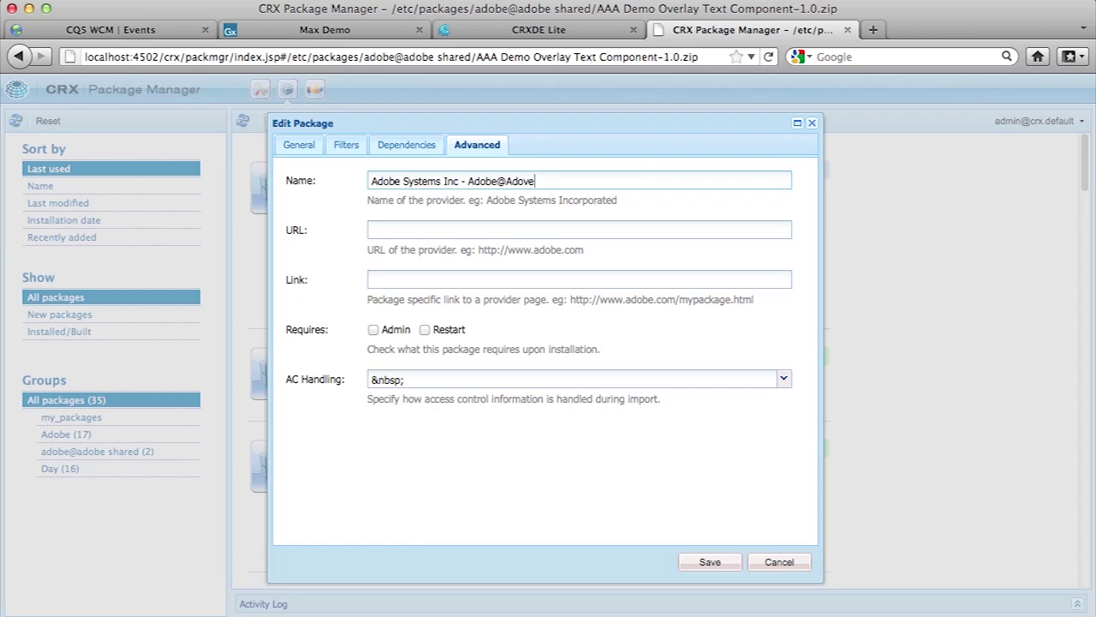
key(BackSpace)
key(BackSpace)
text(be Team)
key(Tab)
text(blog)
key(BackSpace)
key(BackSpace)
key(BackSpace)
key(BackSpace)
text(h)
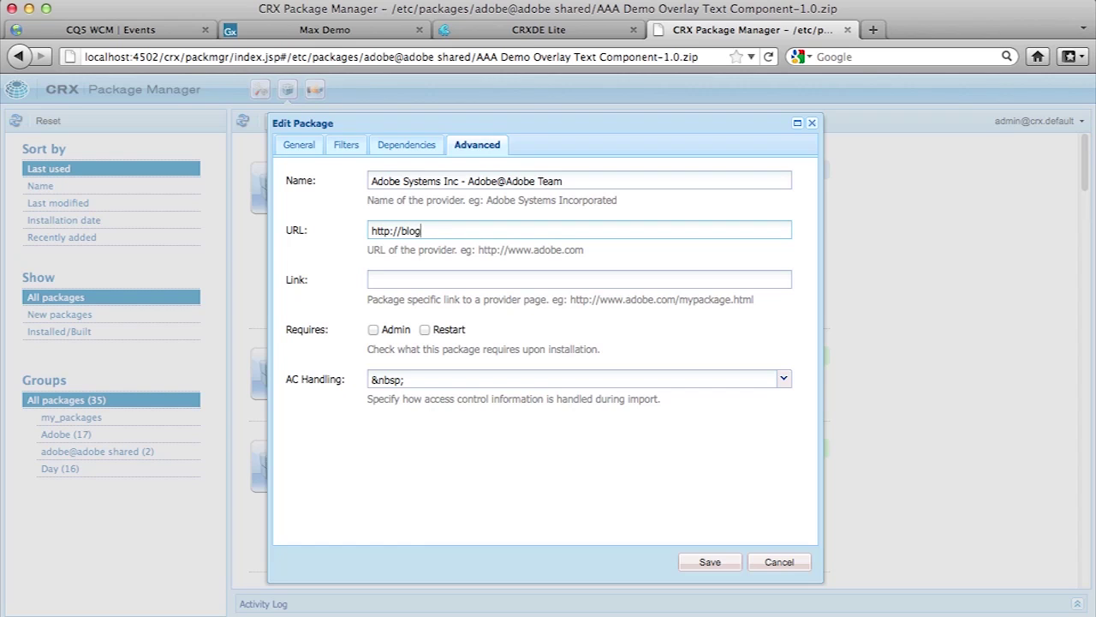
text(do)
key(BackSpace)
key(BackSpace)
text(dobe.com/aaa)
drag(520, 229, 291, 214)
key(super+c)
click(413, 283)
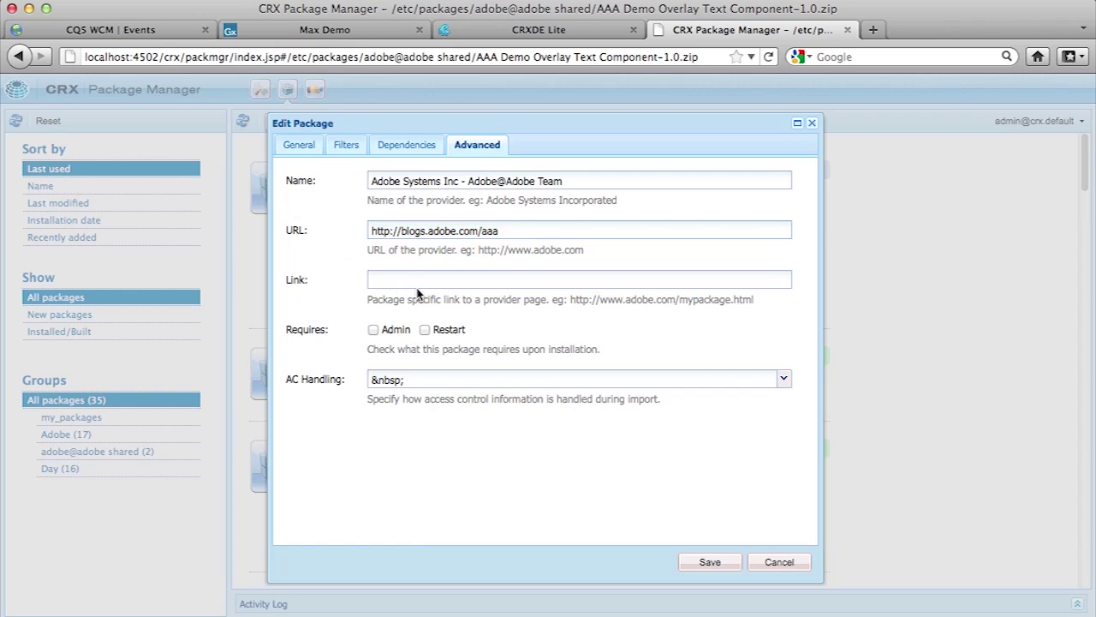
key(super+v)
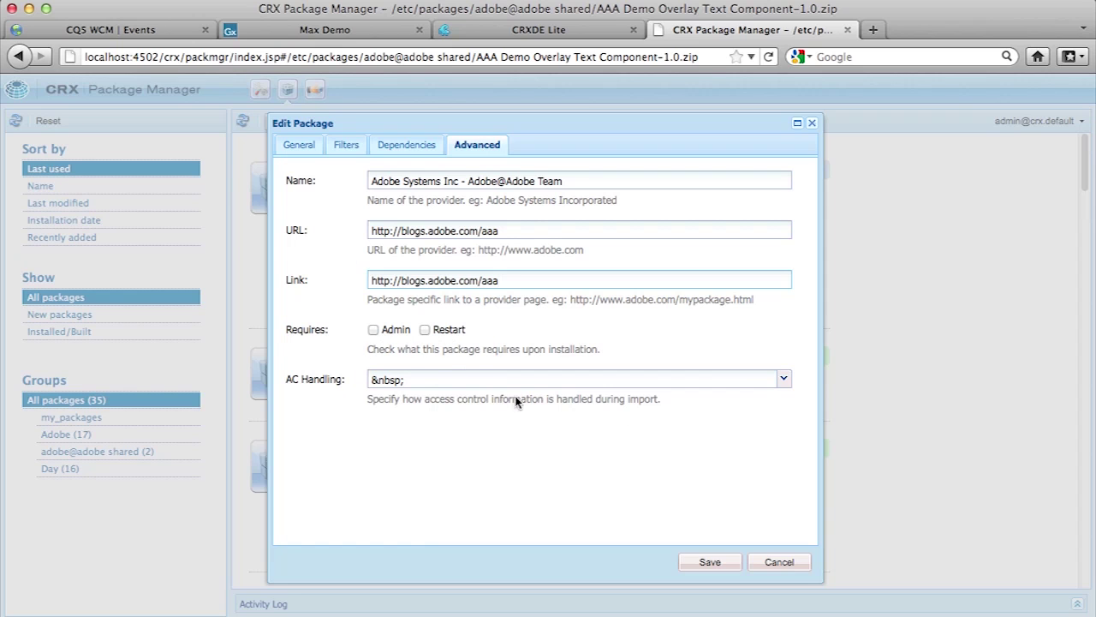
click(725, 569)
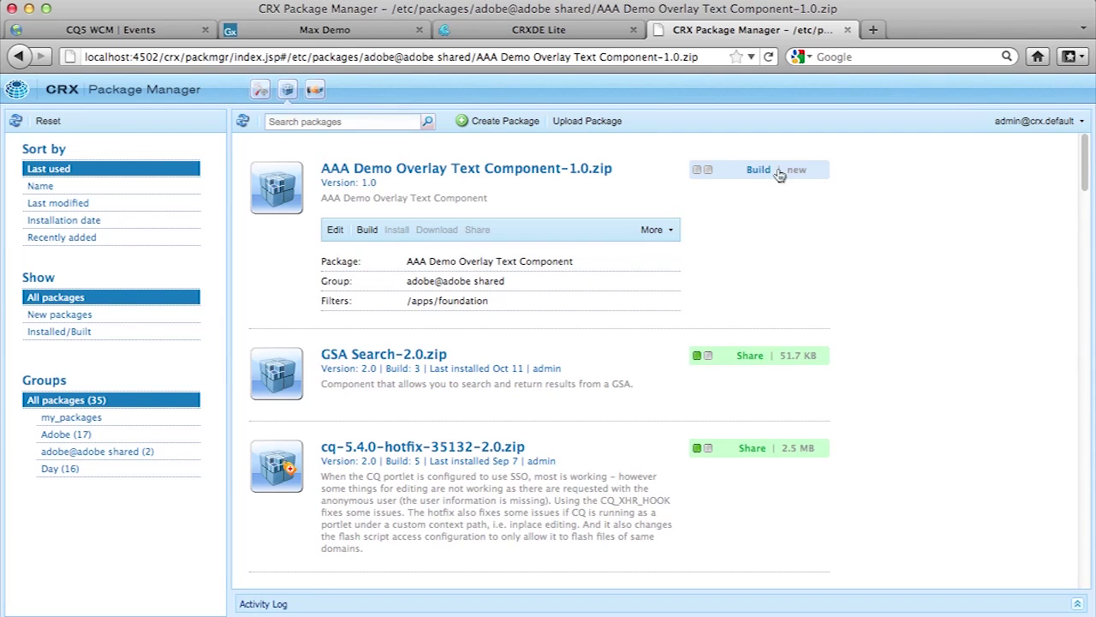
Build the package into a 7.4 KB zip, review the Activity Log, and download it
click(367, 229)
click(514, 373)
scroll(511, 475, up, 2)
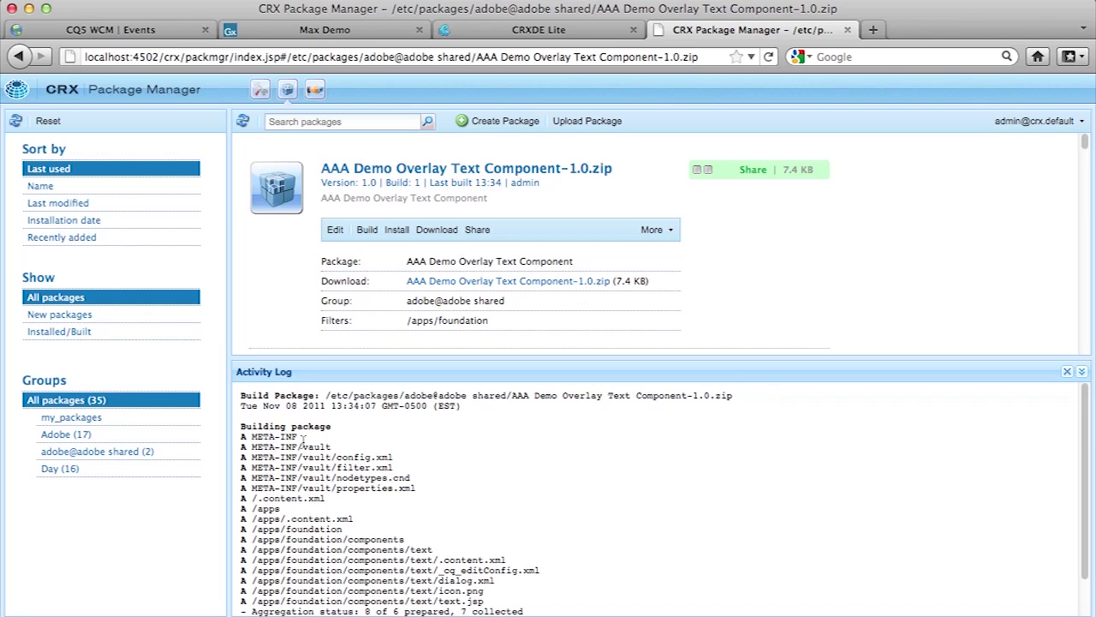
scroll(303, 440, down, 2)
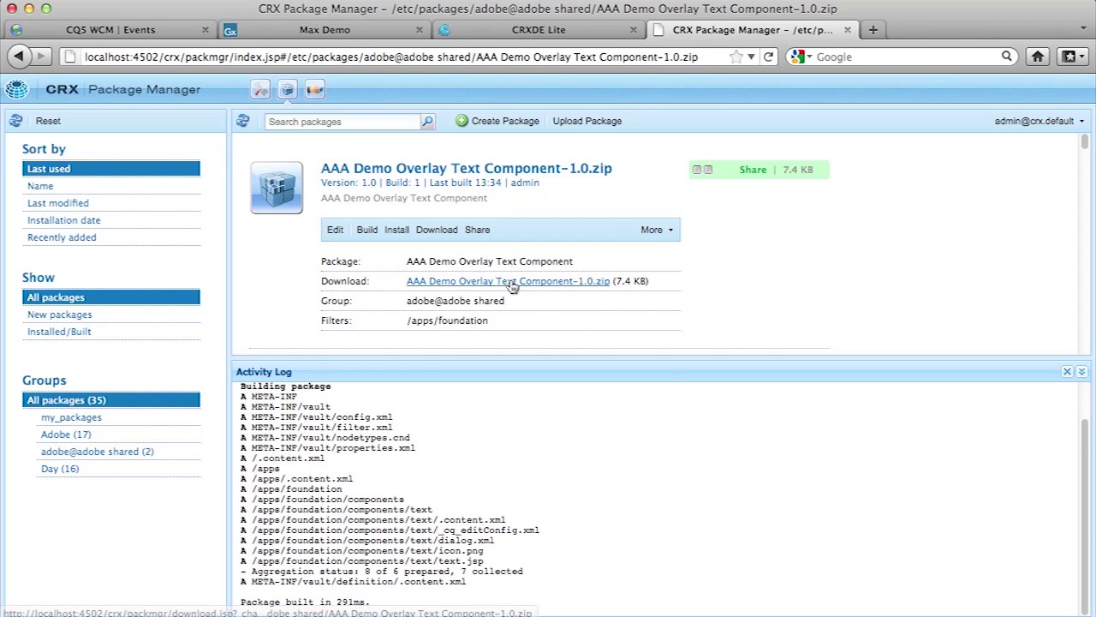
click(480, 282)
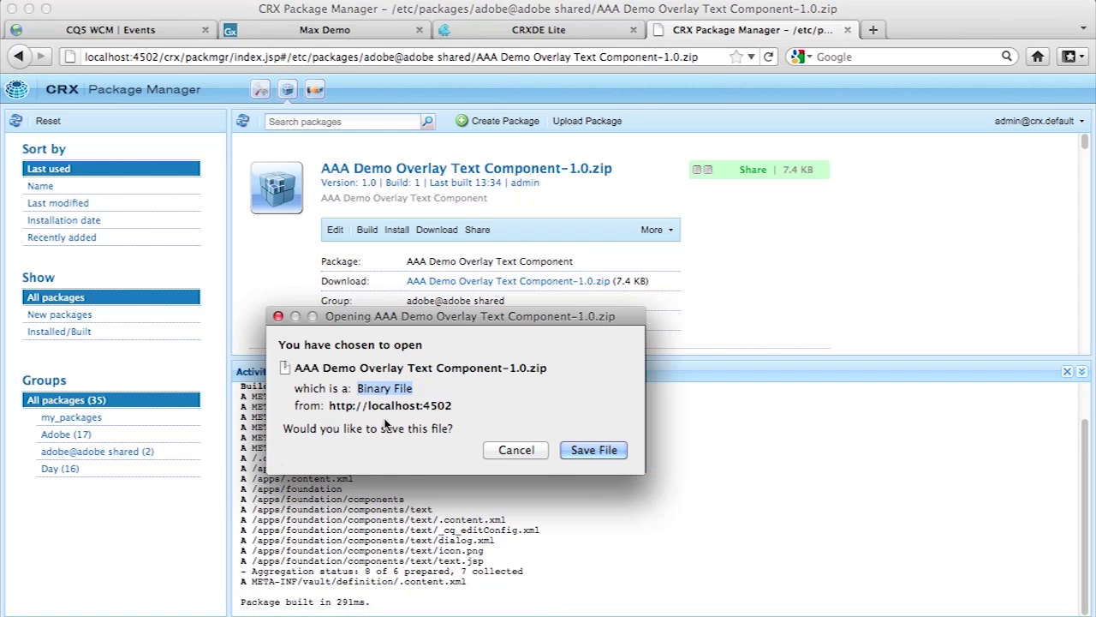
Save AAA Demo Overlay Text Component-1.0.zip to Downloads and return to the welcome page
key(Return)
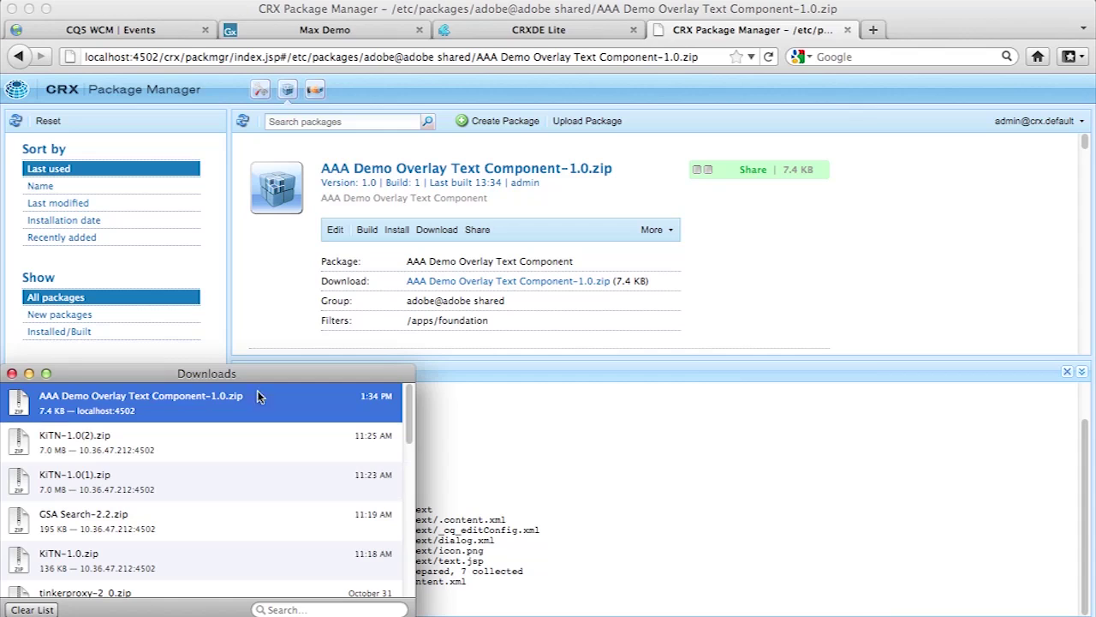
click(12, 375)
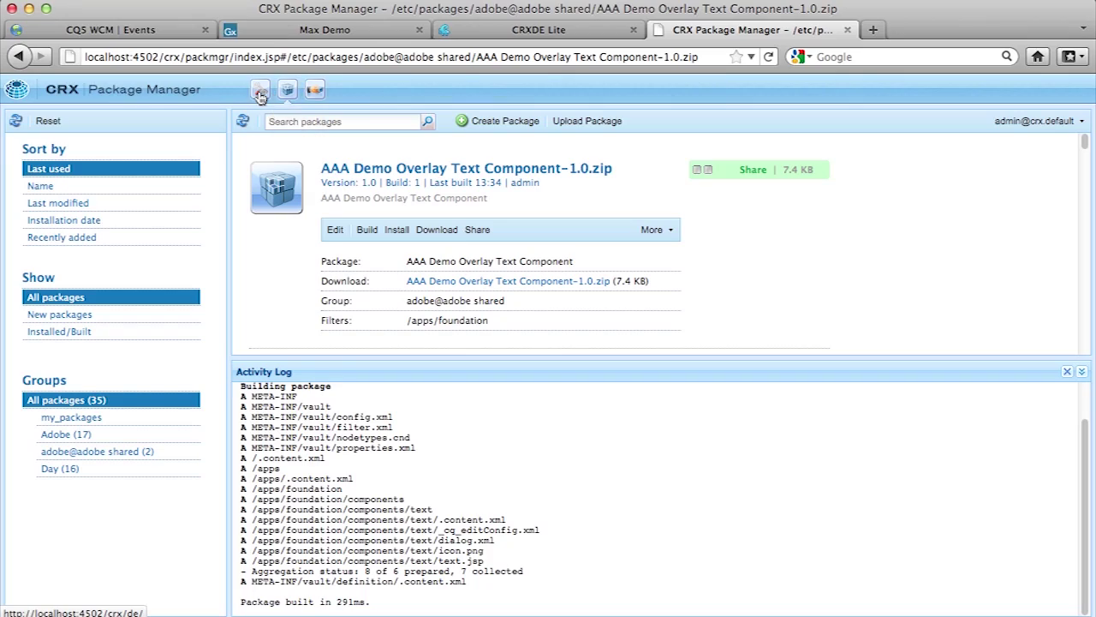
click(72, 92)
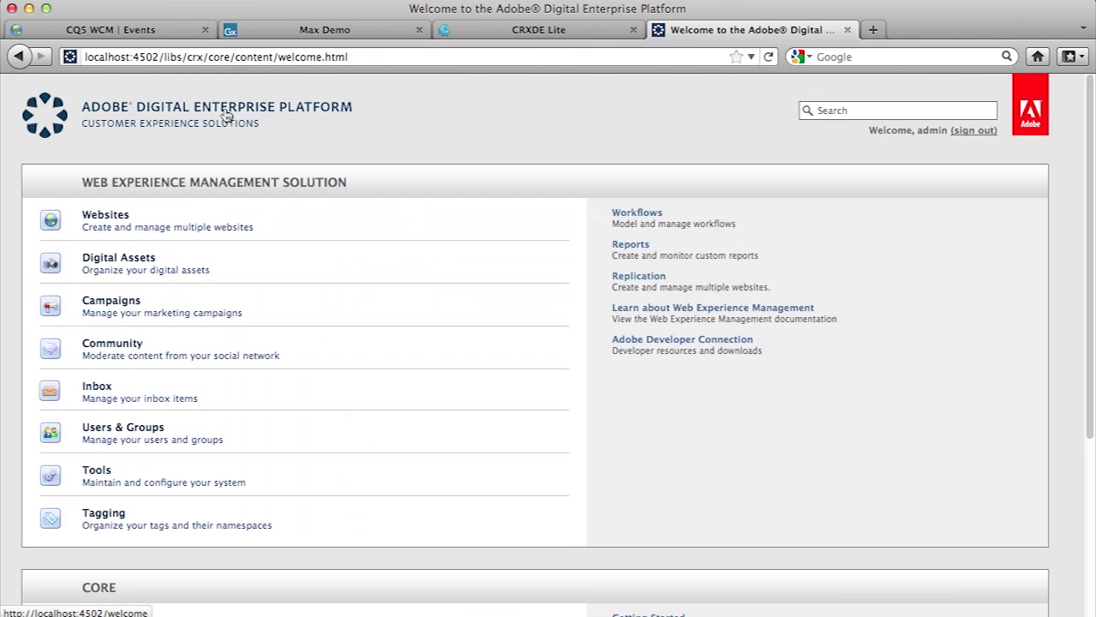
Open the Tools console, glance at Replication, and go to the Packages folder
scroll(409, 397, down, 5)
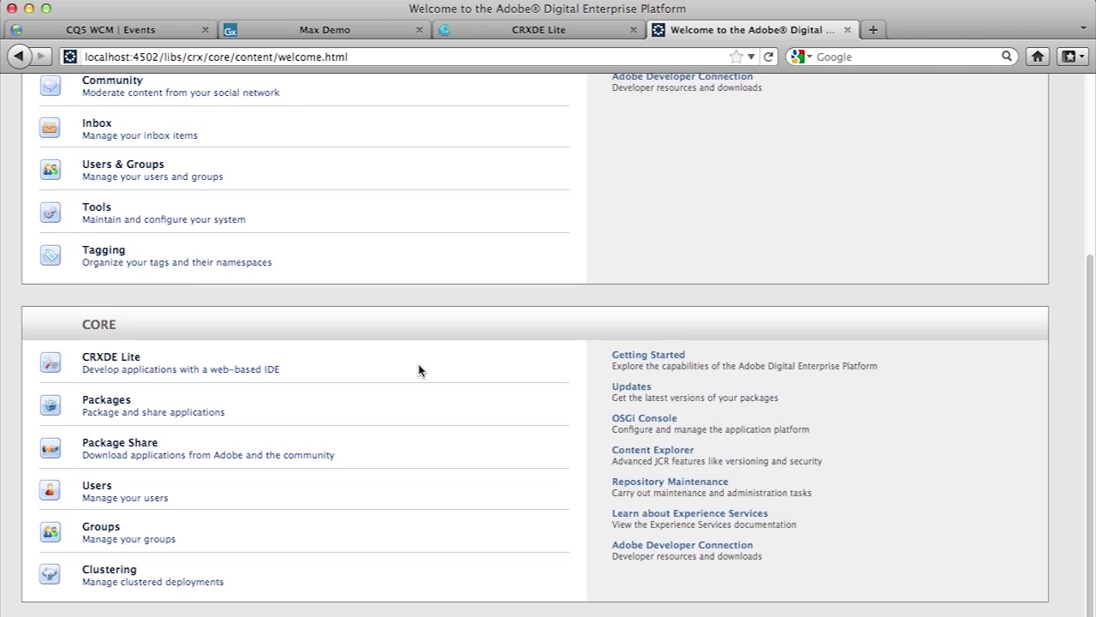
scroll(419, 370, up, 3)
click(74, 363)
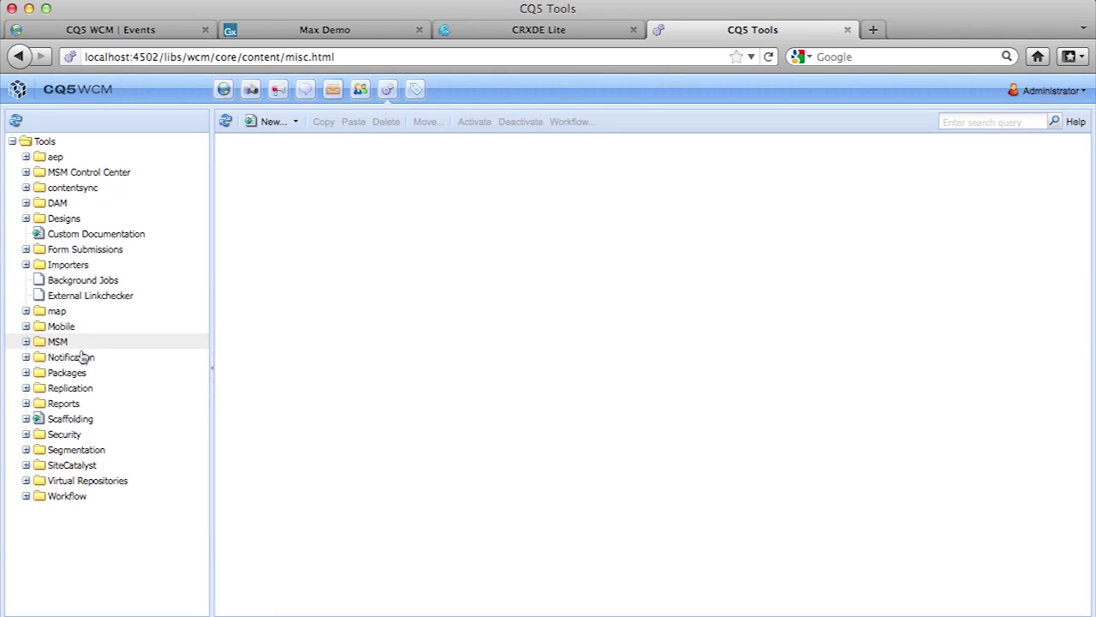
click(83, 393)
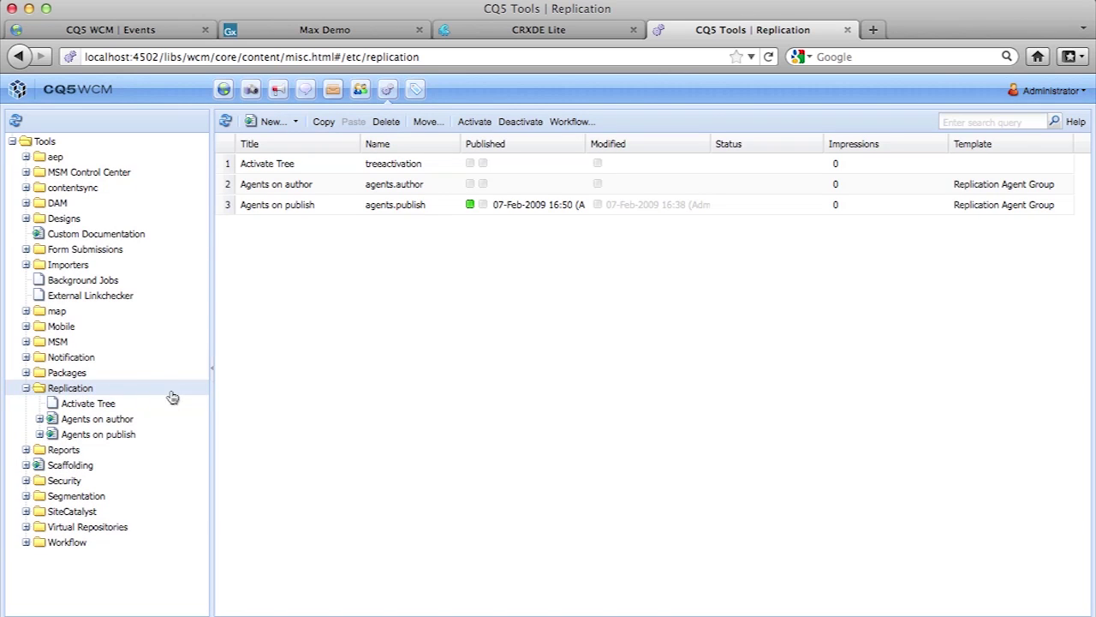
click(26, 388)
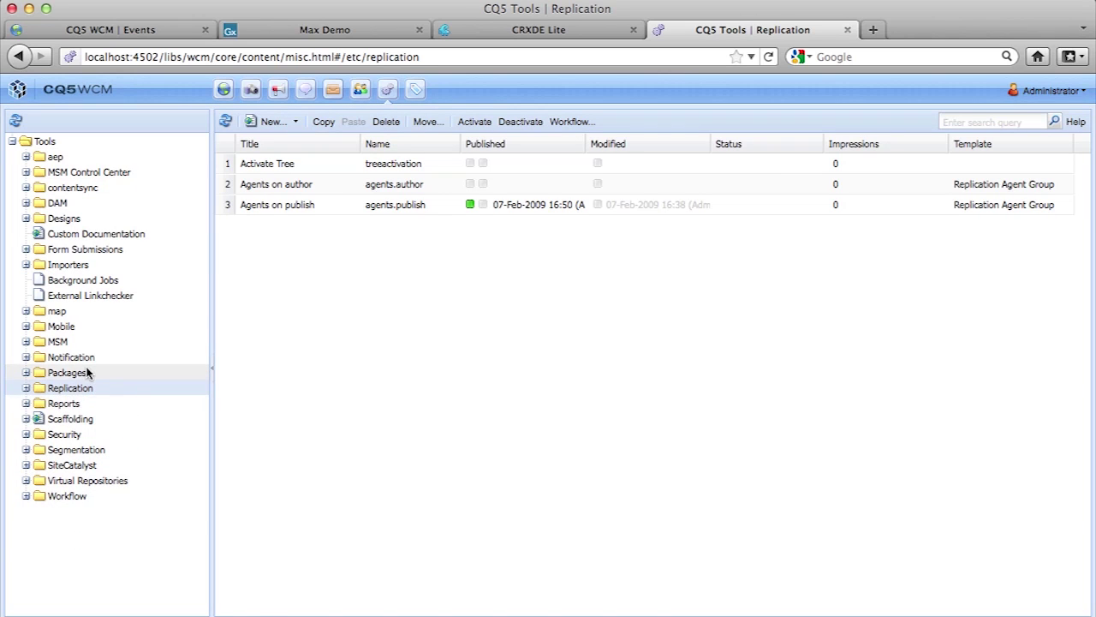
click(85, 373)
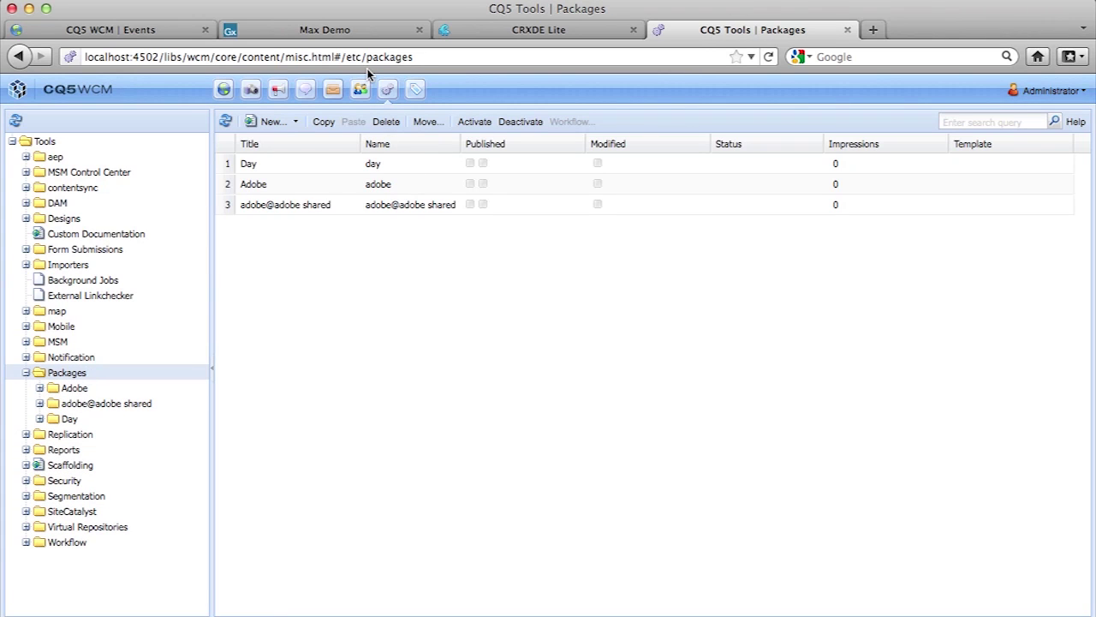
Activate the AAA Demo Overlay Text Component package from the adobe@adobe shared listing
click(88, 403)
click(126, 421)
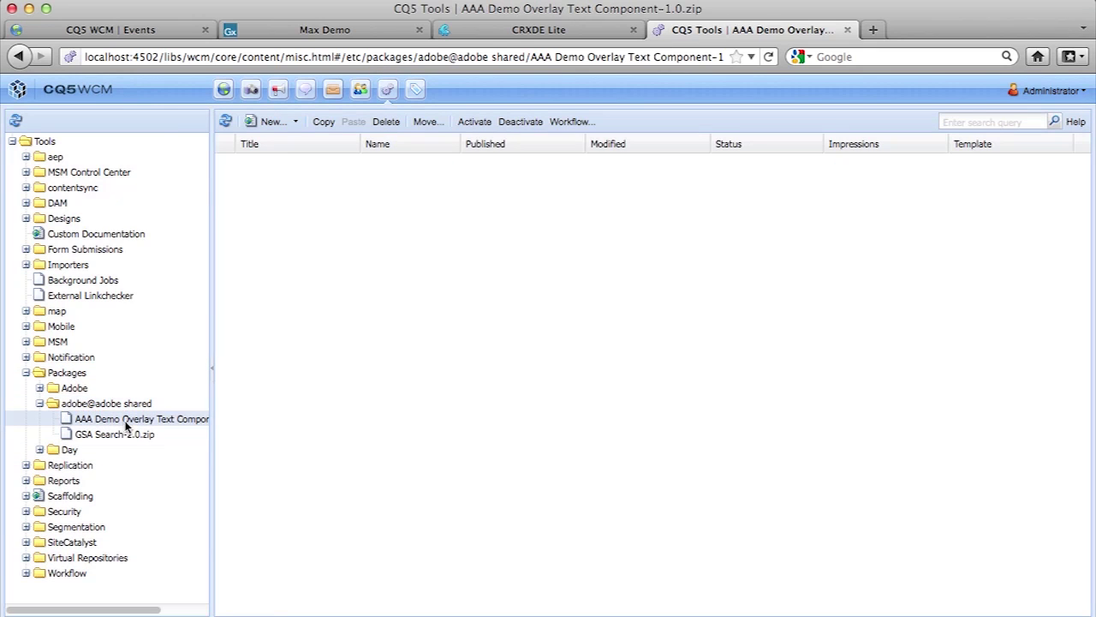
click(95, 406)
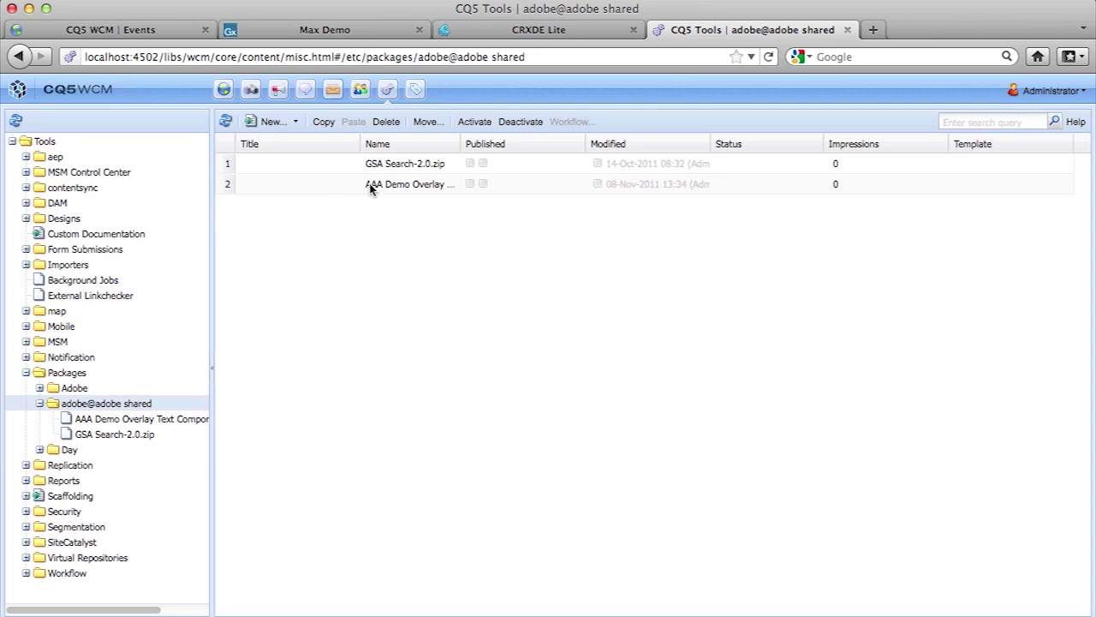
click(333, 190)
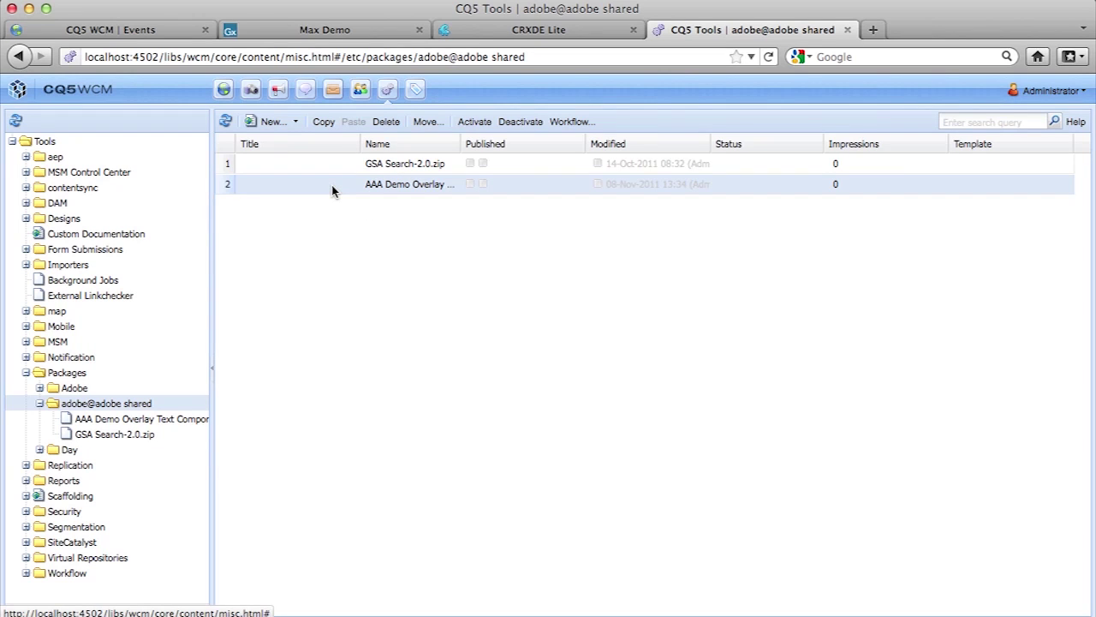
right_click(333, 190)
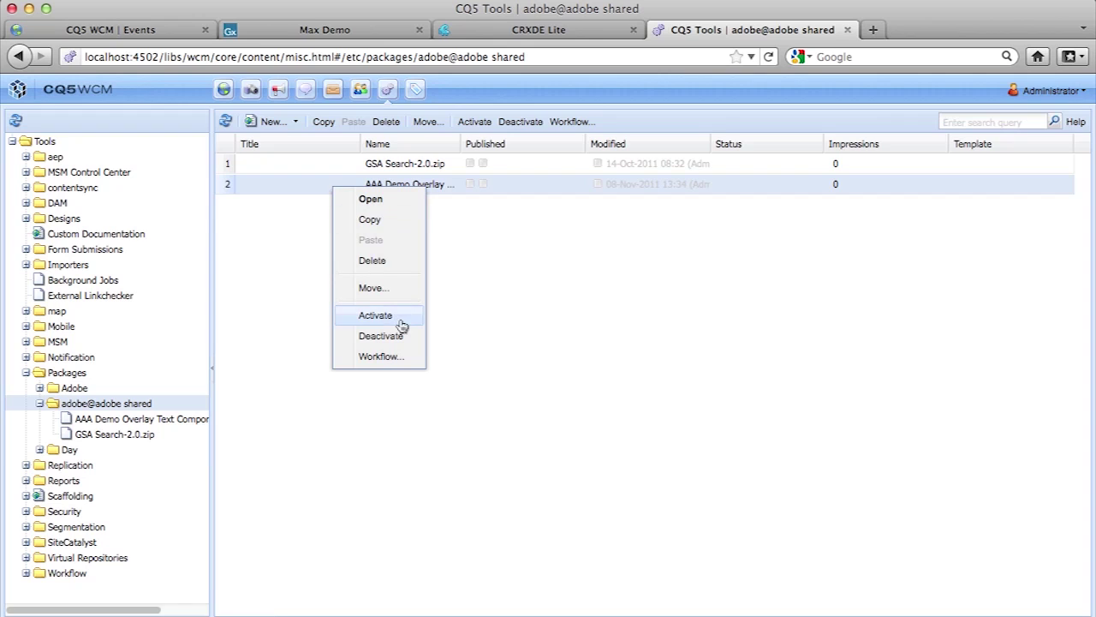
click(572, 309)
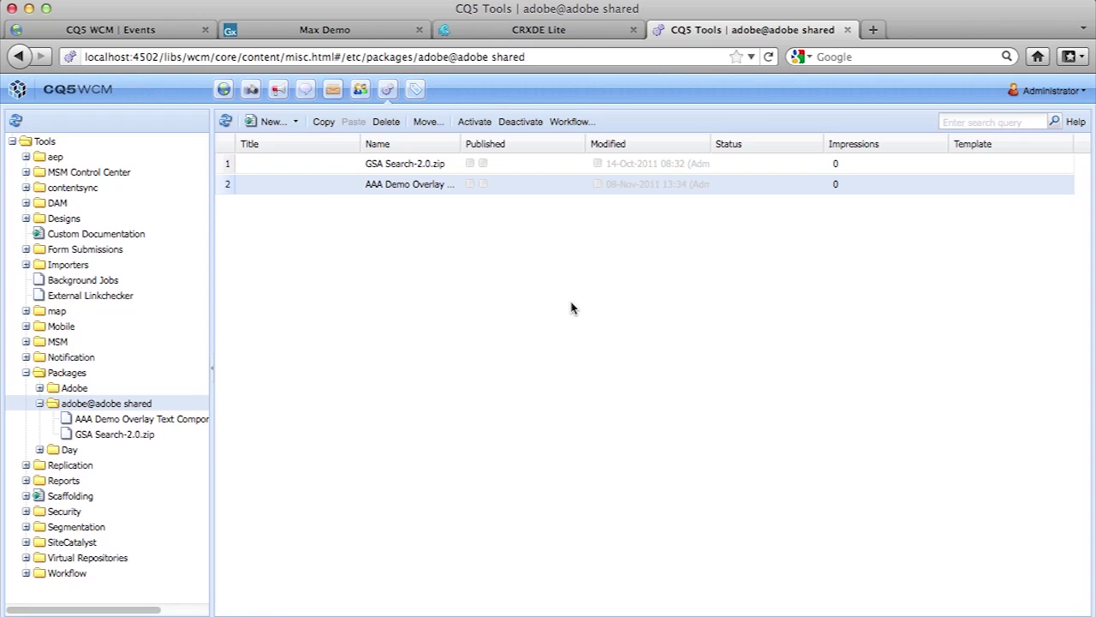